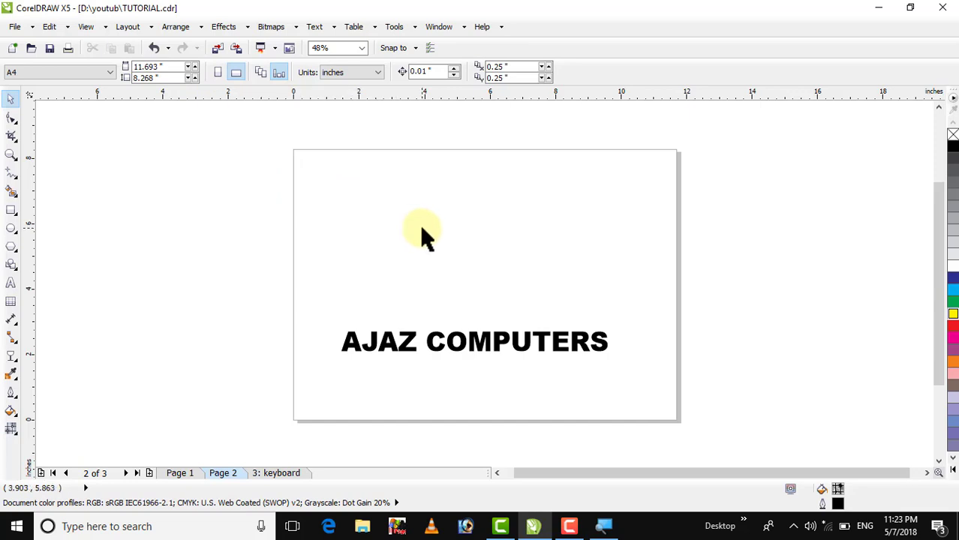
# Add a page-sized rectangle and move the AJAZ COMPUTERS text off the page, to its right side.
pyautogui.doubleClick(11, 212)
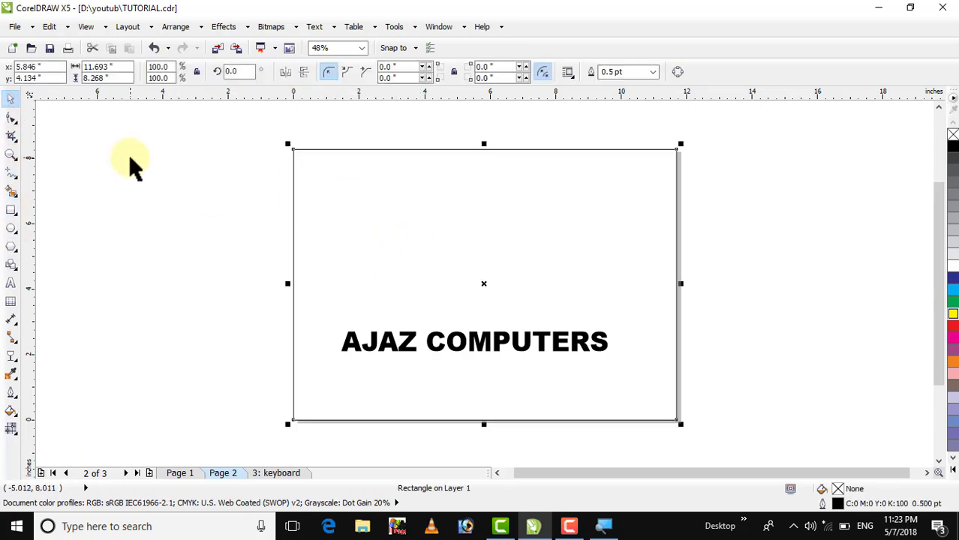
pyautogui.press('F4')
pyautogui.click(151, 170)
pyautogui.moveTo(423, 368); pyautogui.dragTo(831, 321)
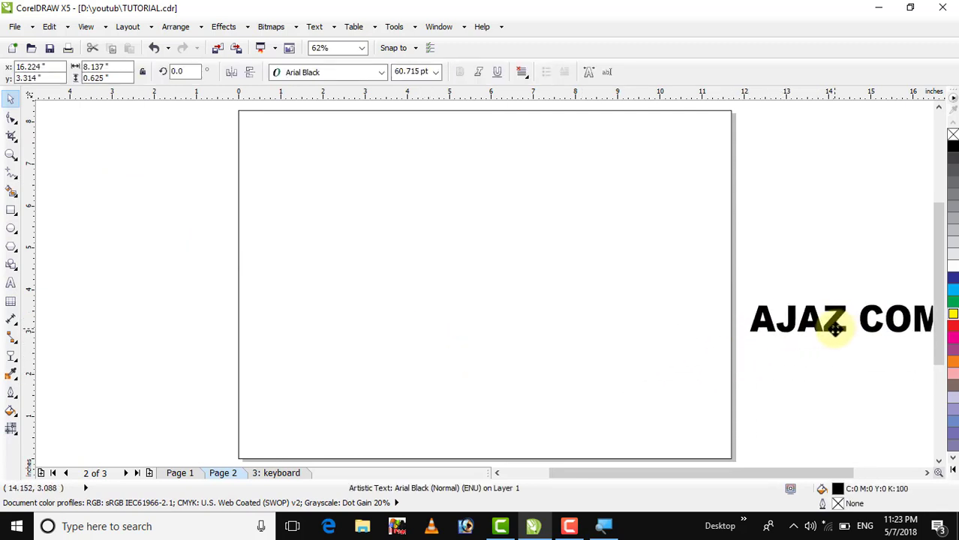
# Apply a one-step inside contour with a 0.5 inch offset to the page-sized rectangle.
pyautogui.click(531, 318)
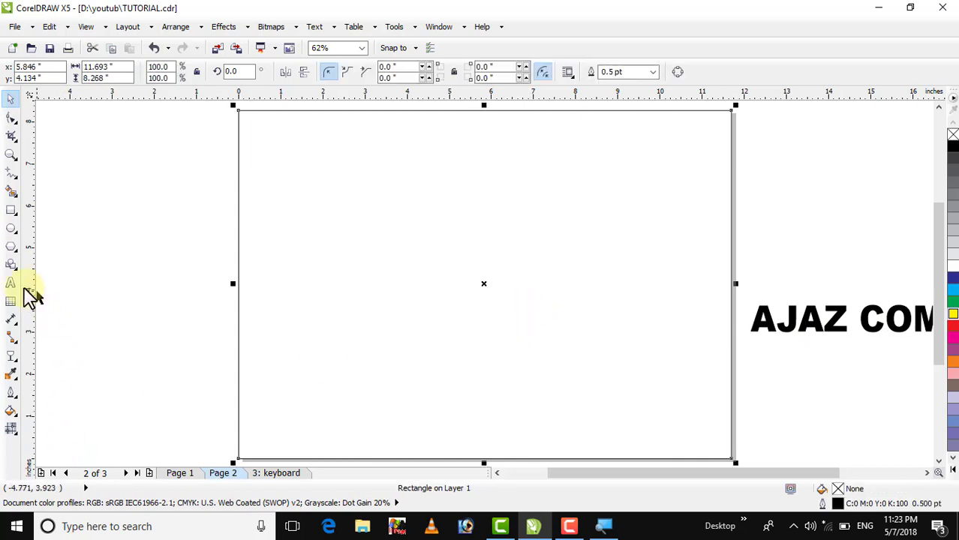
pyautogui.click(12, 358)
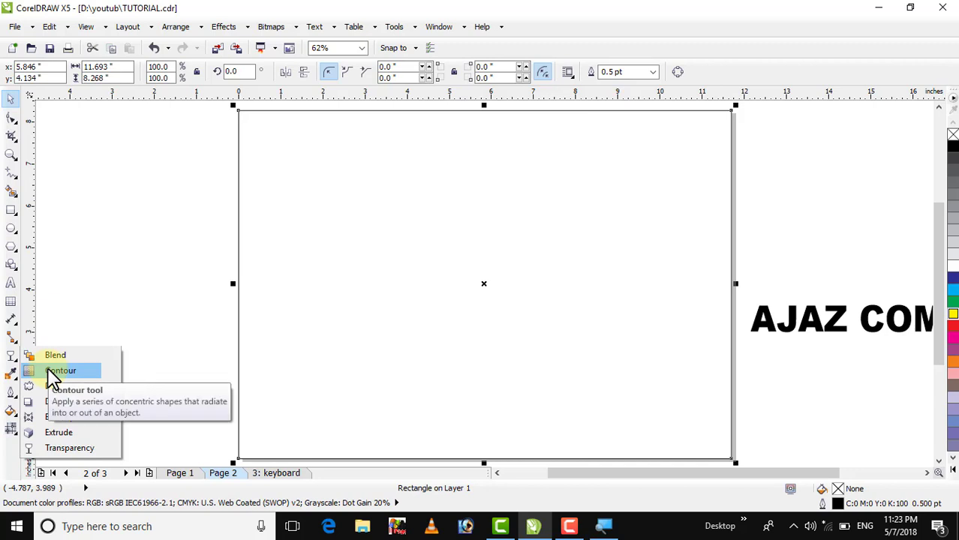
pyautogui.click(47, 368)
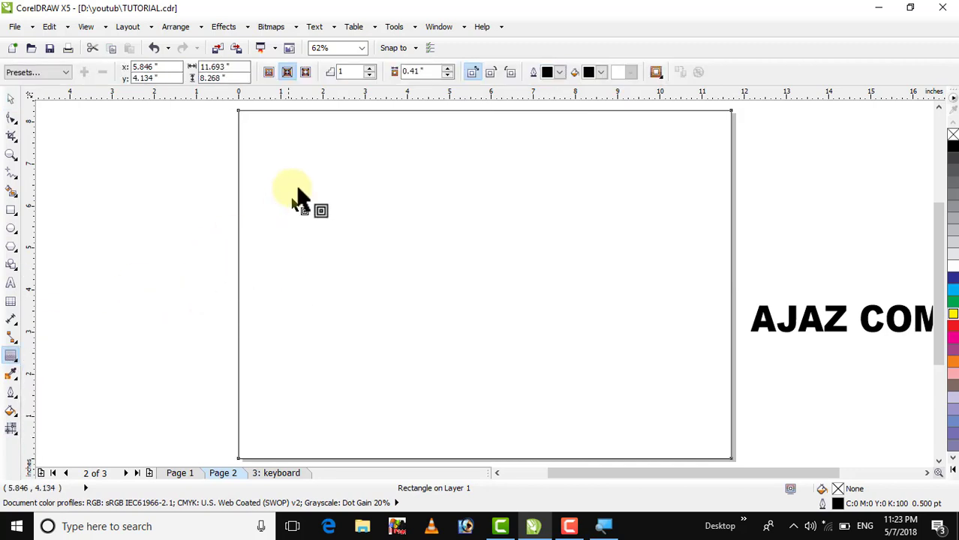
pyautogui.click(287, 72)
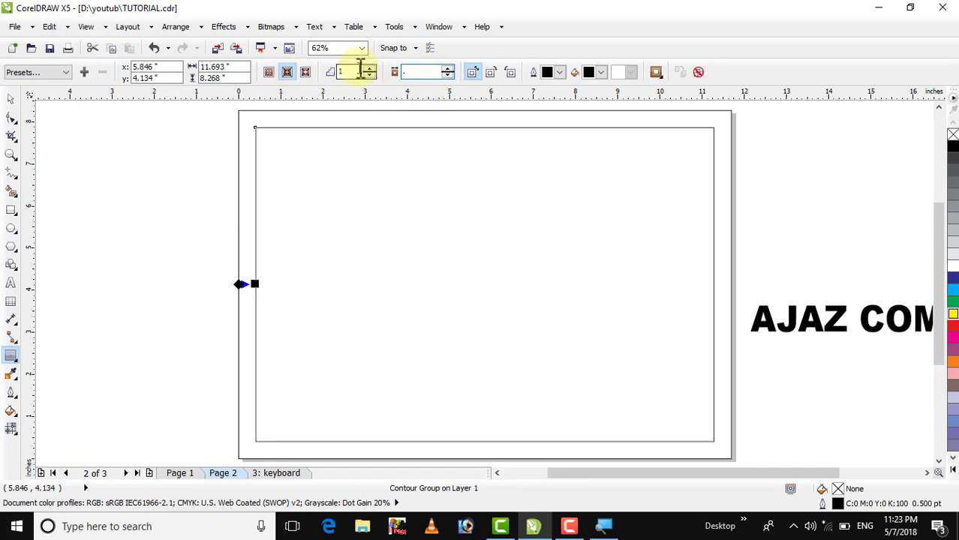
pyautogui.write('5')
pyautogui.press('Return')
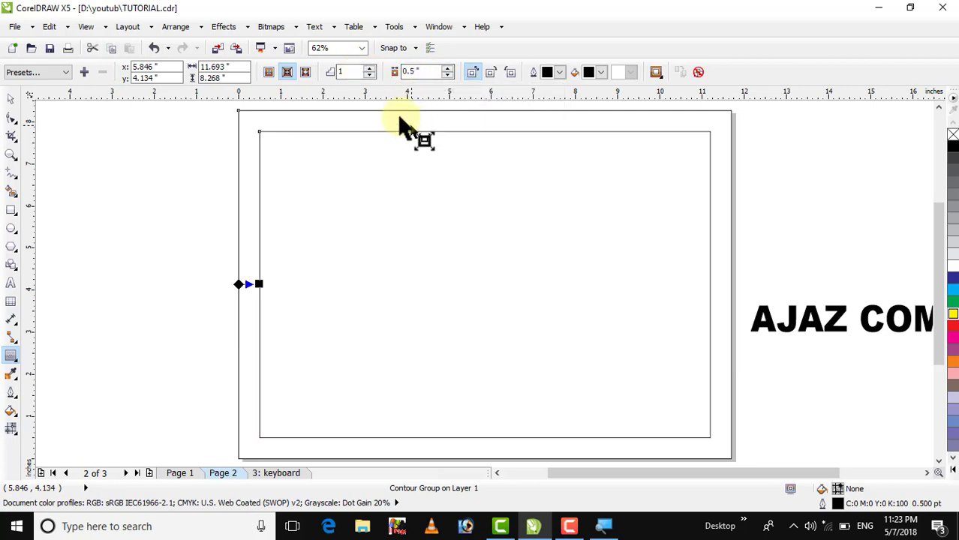
# Break the contour group apart into separate outer and inner rectangles, and deselect them.
pyautogui.click(10, 99)
pyautogui.click(323, 279)
pyautogui.rightClick(323, 279)
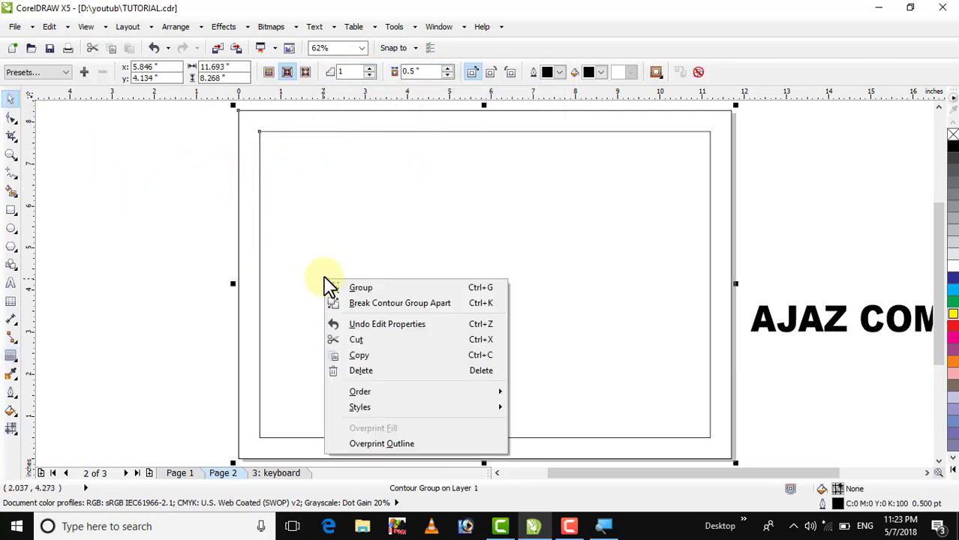
pyautogui.click(353, 304)
pyautogui.click(160, 254)
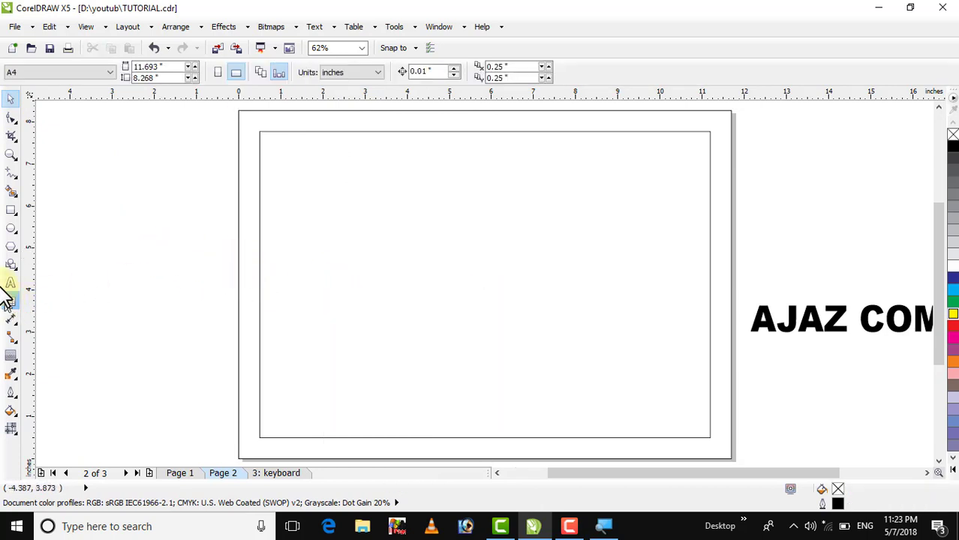
# Draw a straight diagonal Freehand line across the frame's upper-left corner, spanning about 7.4 by 6.0 inches.
pyautogui.click(10, 180)
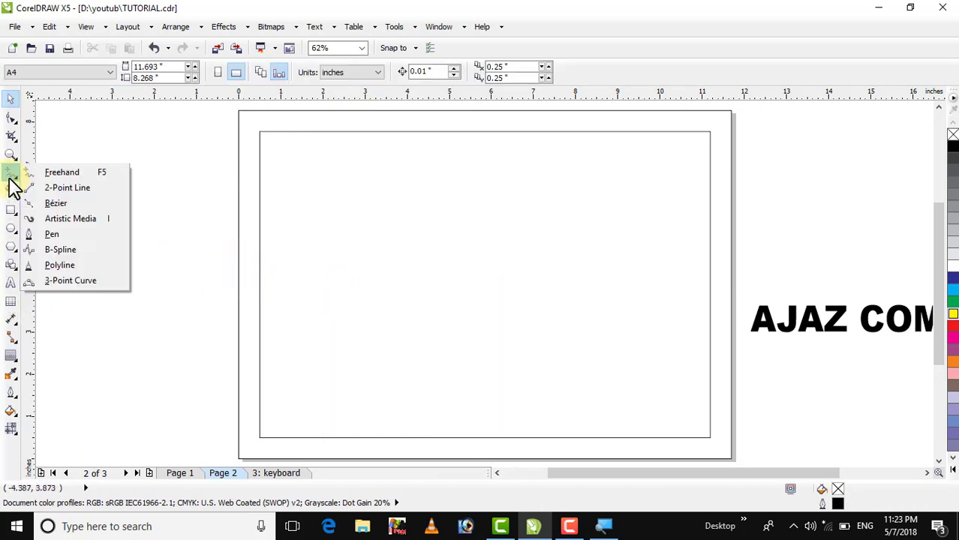
pyautogui.click(16, 184)
pyautogui.click(16, 184)
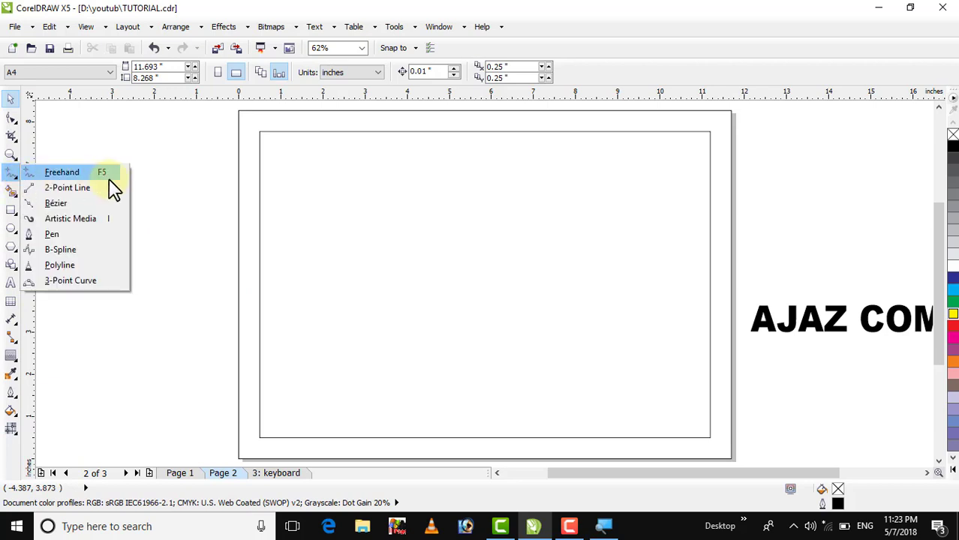
pyautogui.click(78, 175)
pyautogui.click(201, 338)
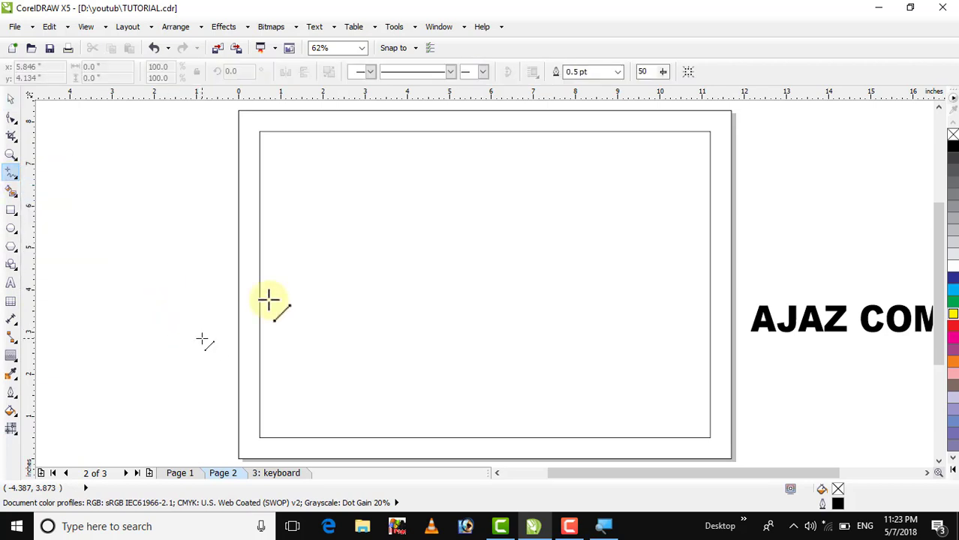
pyautogui.click(512, 129)
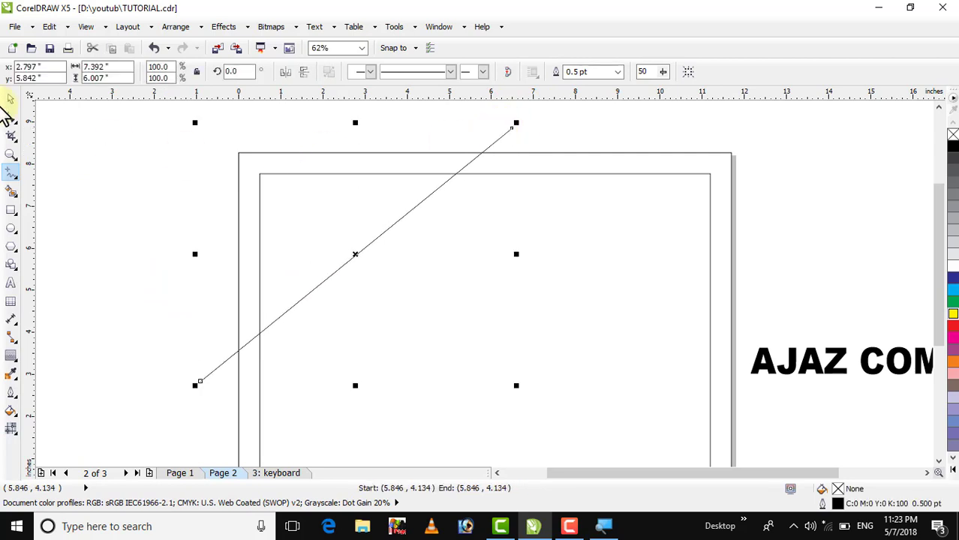
# Place a parallel copy of the diagonal line across the frame's lower-right corner.
pyautogui.click(11, 104)
pyautogui.press('F4')
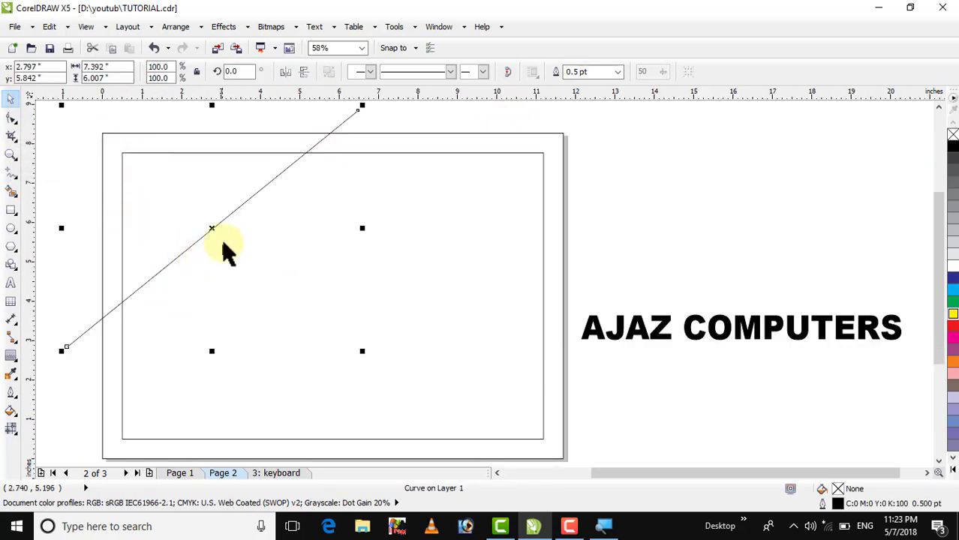
pyautogui.moveTo(211, 229); pyautogui.dragTo(439, 354)
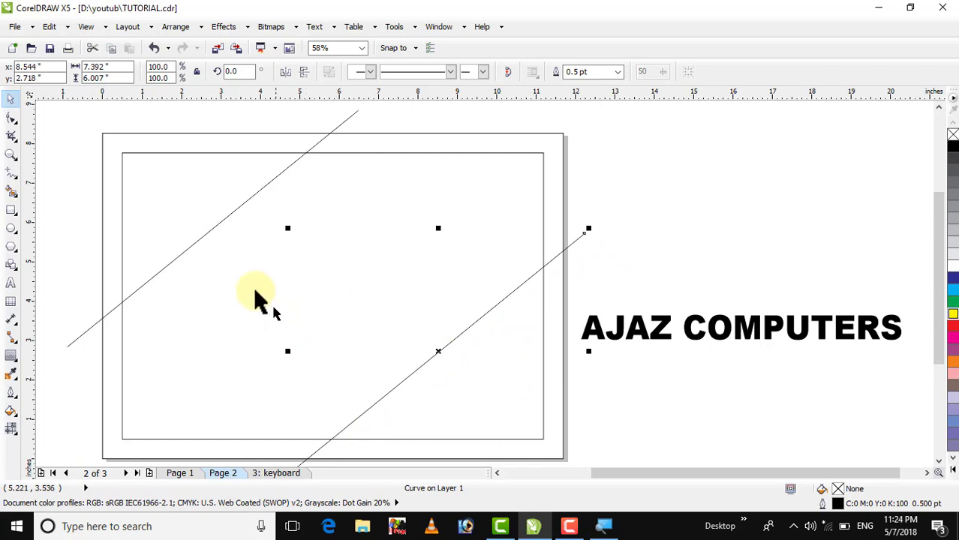
# Use Smart Fill to turn the four border sections cut by the diagonal lines into separate grey-blue filled shapes.
pyautogui.click(12, 192)
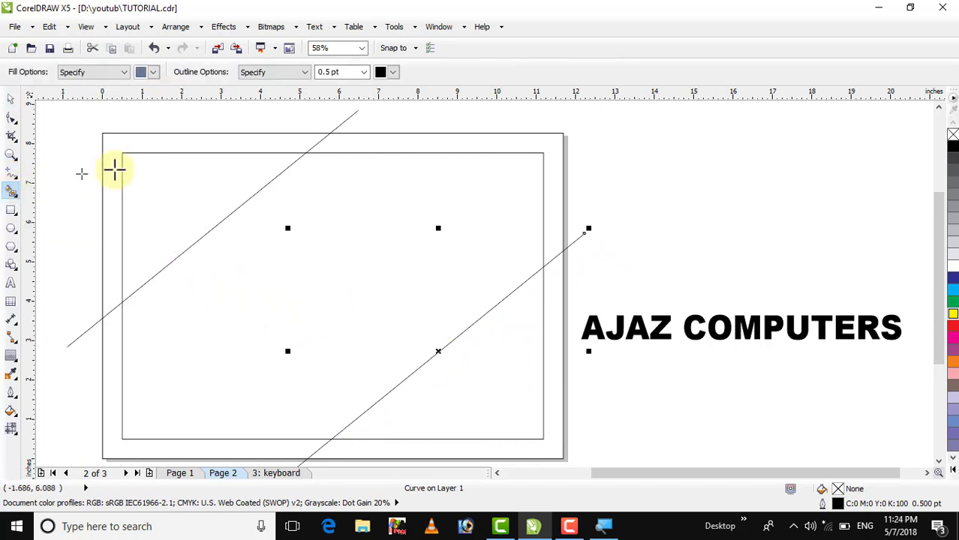
pyautogui.click(214, 141)
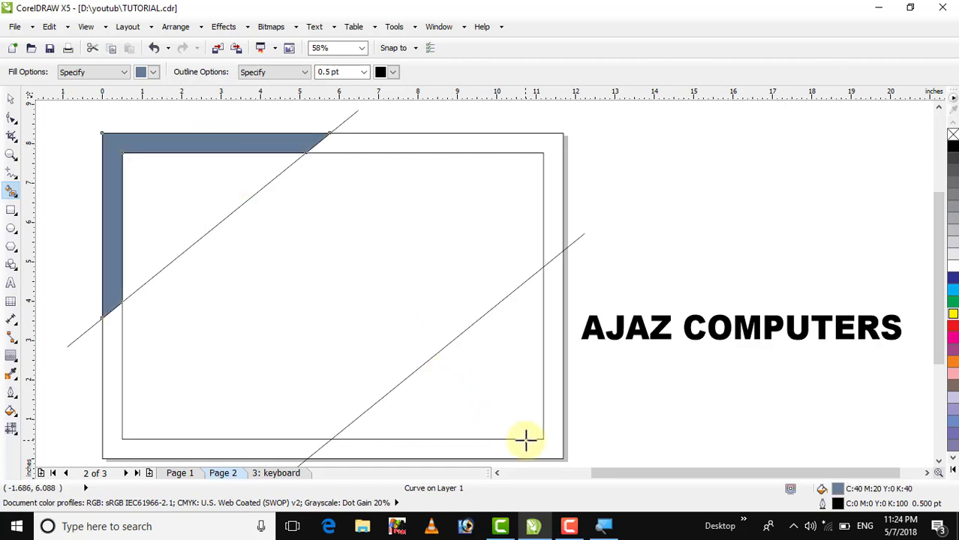
pyautogui.click(549, 449)
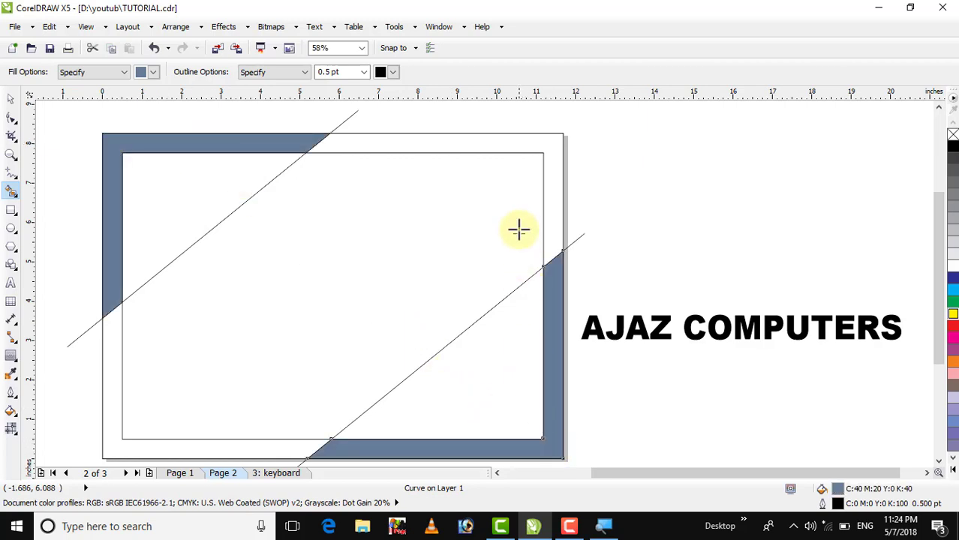
pyautogui.click(538, 143)
pyautogui.click(114, 444)
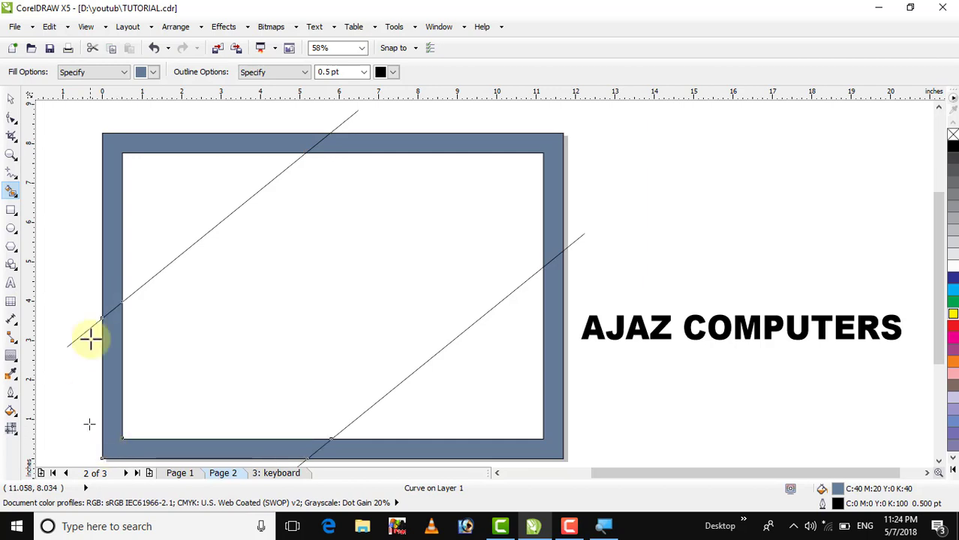
# Try moving the upper-left and upper-right border pieces out of the frame, and undo both moves.
pyautogui.click(9, 102)
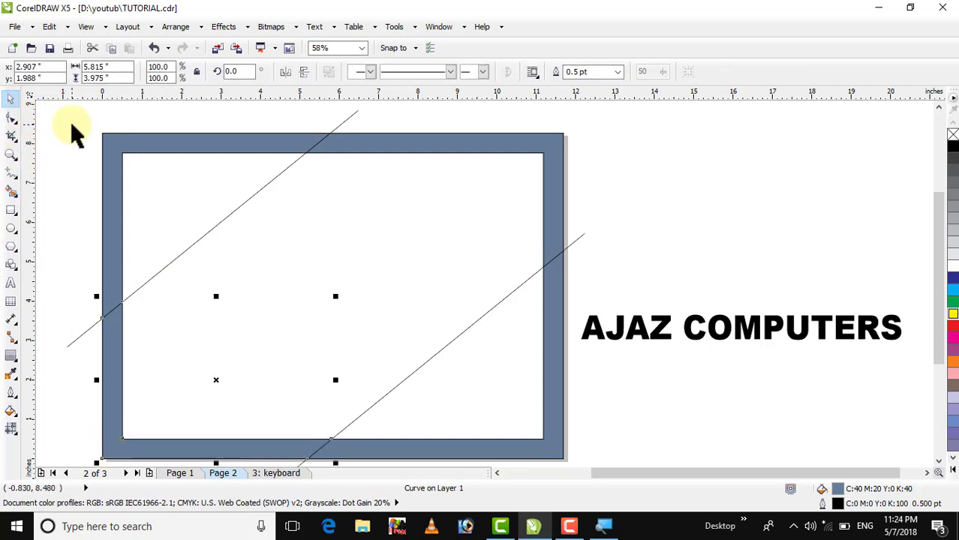
pyautogui.click(71, 123)
pyautogui.moveTo(128, 140); pyautogui.dragTo(70, 118)
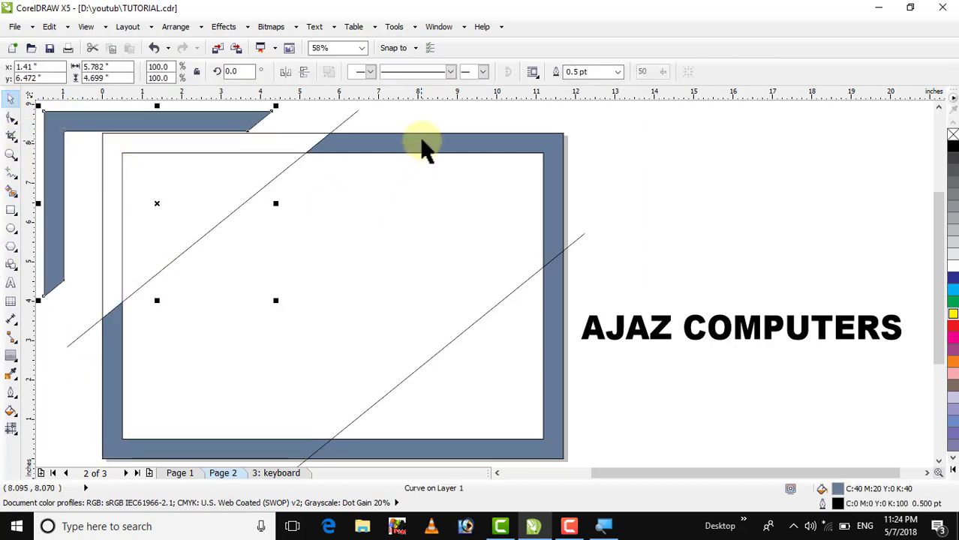
pyautogui.moveTo(421, 150); pyautogui.dragTo(527, 139)
pyautogui.hotkey('ctrl', 'z')
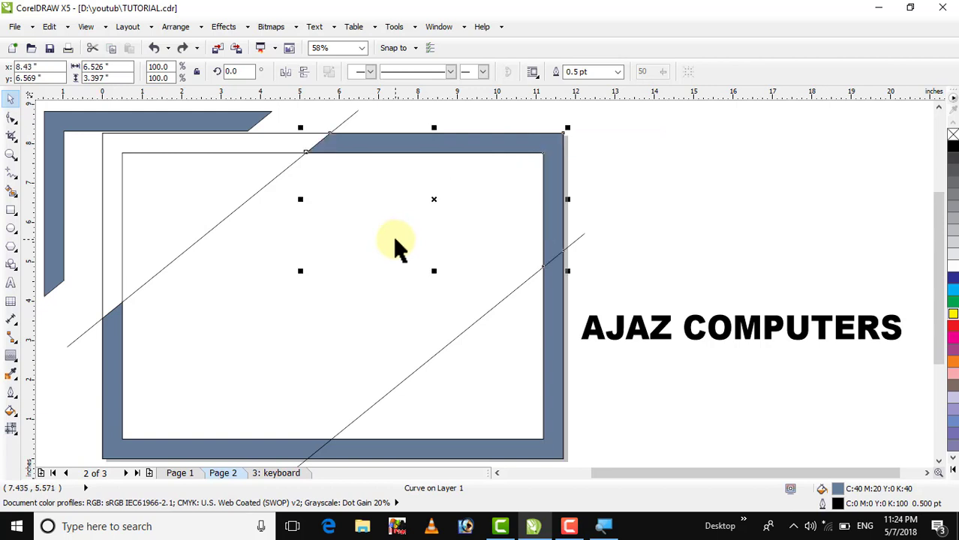
pyautogui.hotkey('ctrl', 'z')
pyautogui.click(610, 197)
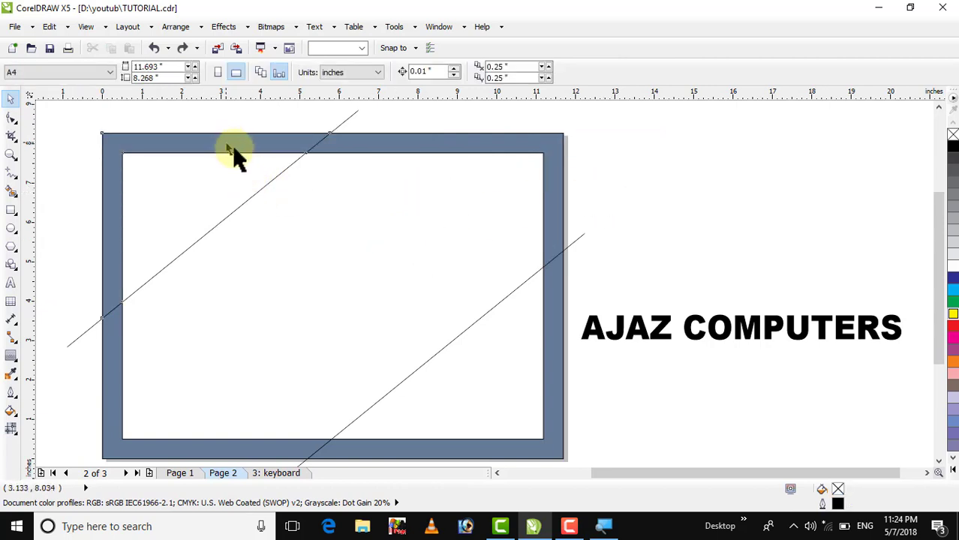
# Fill the upper-left border piece with dark blue, C100 M87 Y5 K2.
pyautogui.click(229, 143)
pyautogui.moveTo(953, 291); pyautogui.dragTo(930, 355)
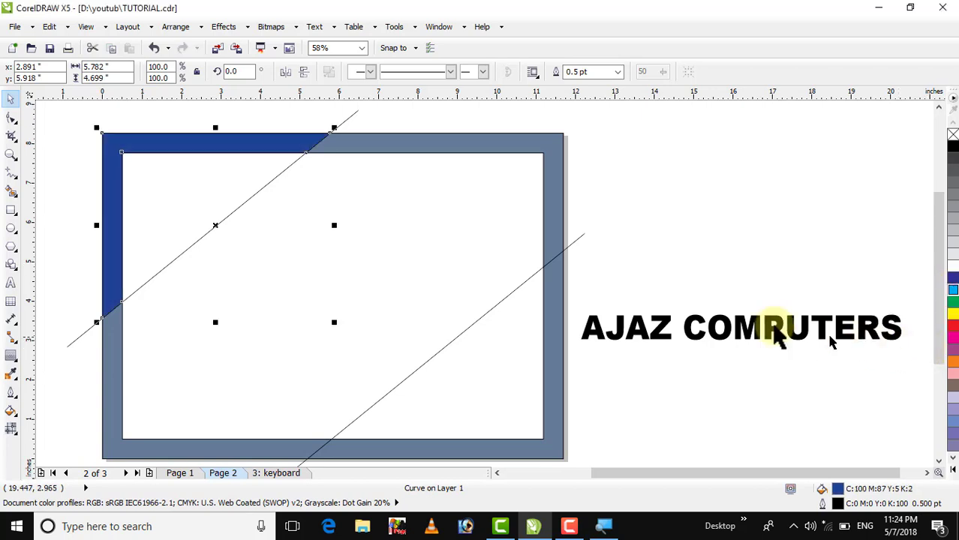
pyautogui.click(675, 229)
# Sample the dark blue of the upper-left border piece with the Color Eyedropper and apply it to the lower-right piece.
pyautogui.click(555, 368)
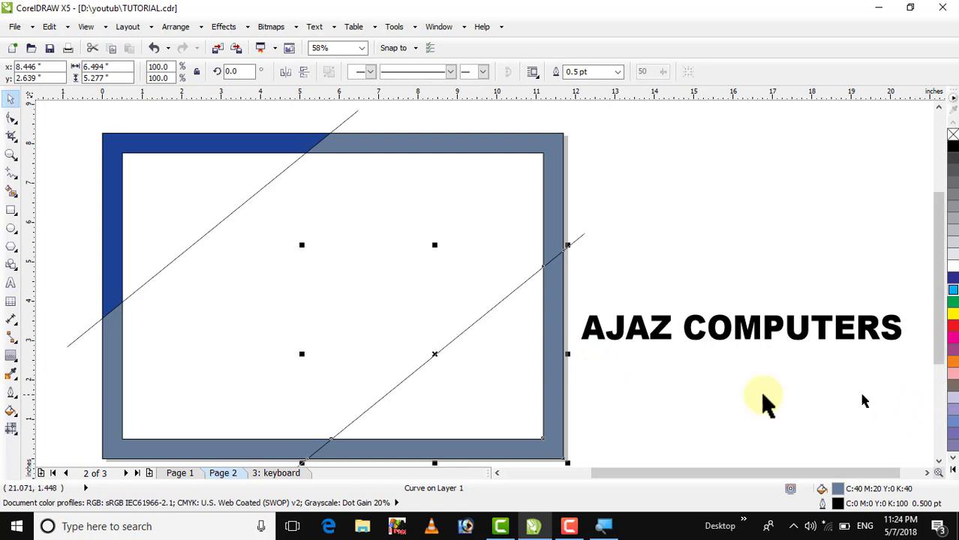
pyautogui.click(10, 373)
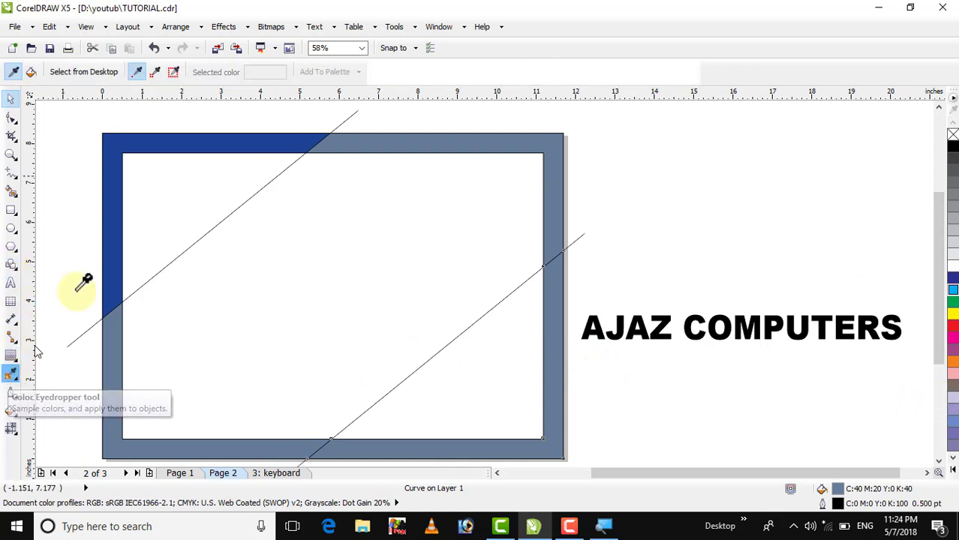
pyautogui.click(157, 138)
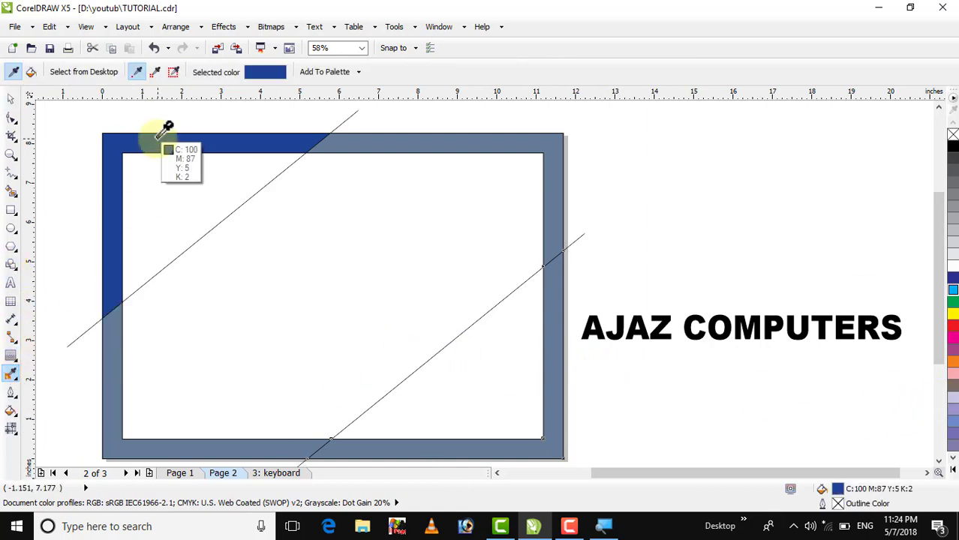
pyautogui.click(546, 406)
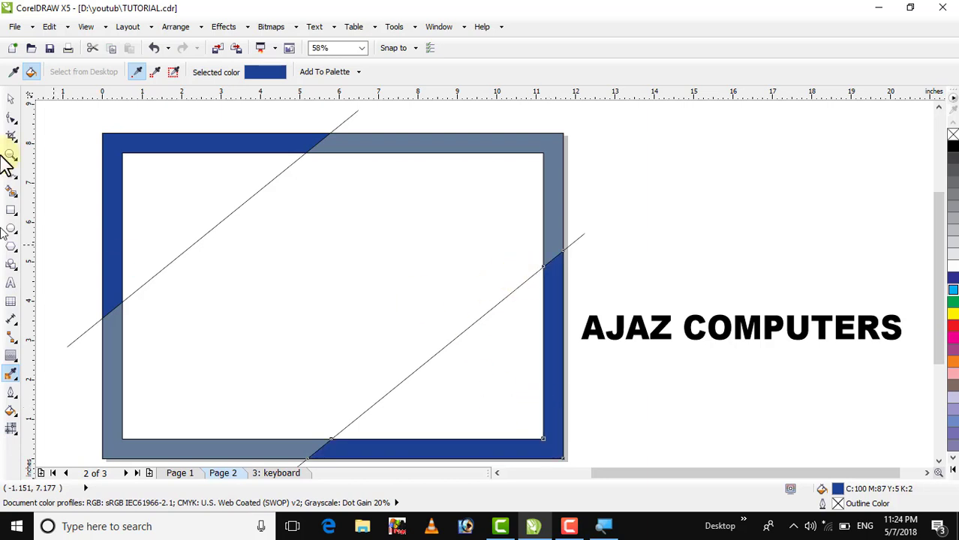
# Fill the upper-right border piece with cyan and deselect it.
pyautogui.click(12, 105)
pyautogui.click(480, 124)
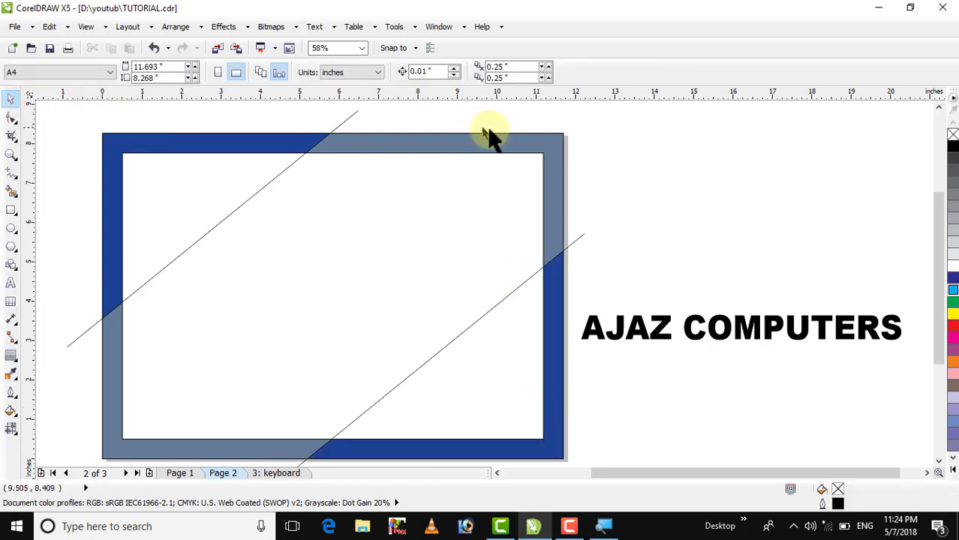
pyautogui.click(559, 143)
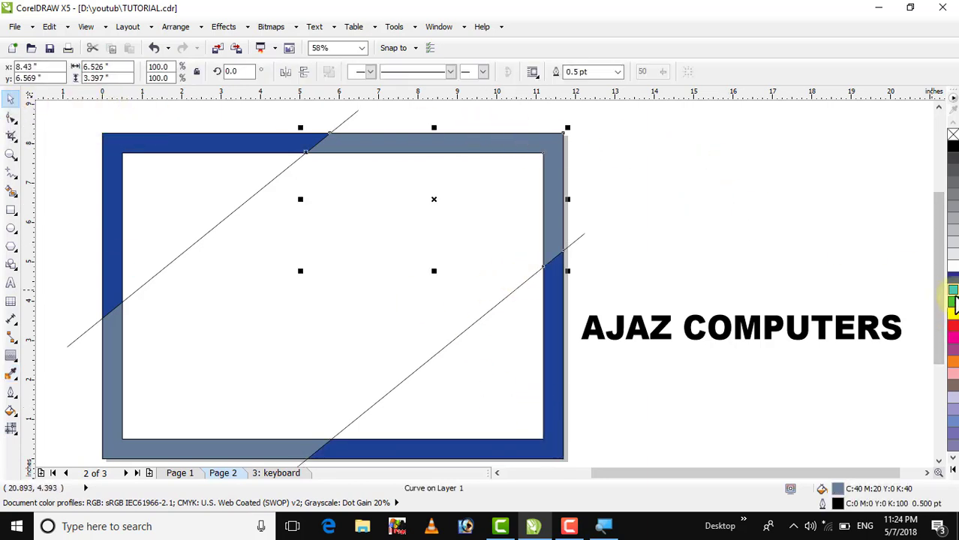
pyautogui.click(951, 290)
pyautogui.click(717, 194)
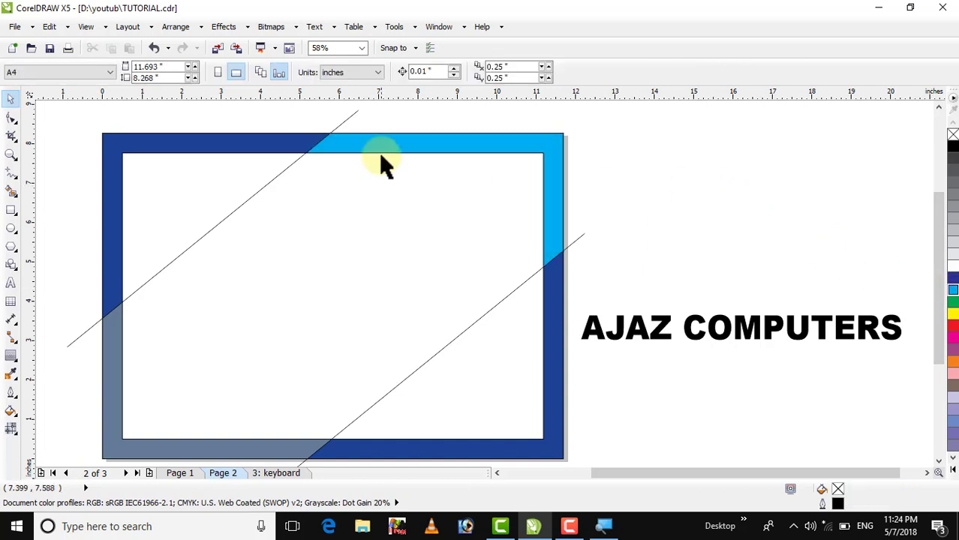
# Delete both diagonal guide lines crossing the frame.
pyautogui.click(344, 123)
pyautogui.press('Delete')
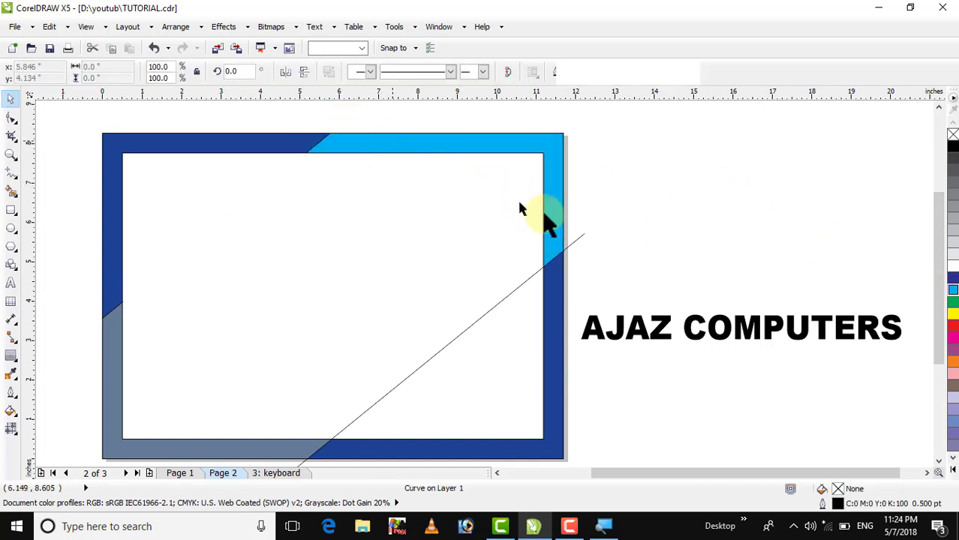
pyautogui.click(578, 240)
pyautogui.press('Delete')
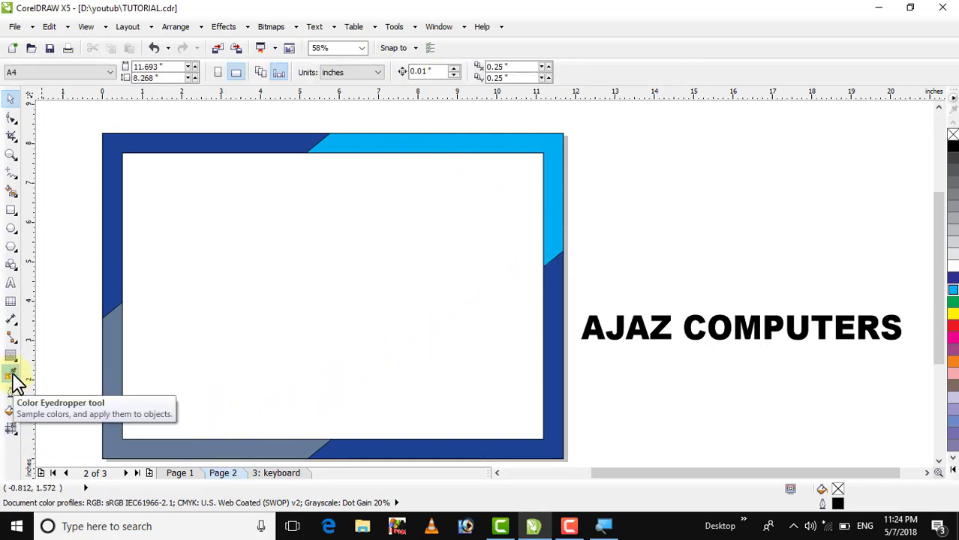
# Sample the cyan of the upper-right border piece with the Color Eyedropper and apply it to the lower-left piece.
pyautogui.click(12, 374)
pyautogui.click(421, 141)
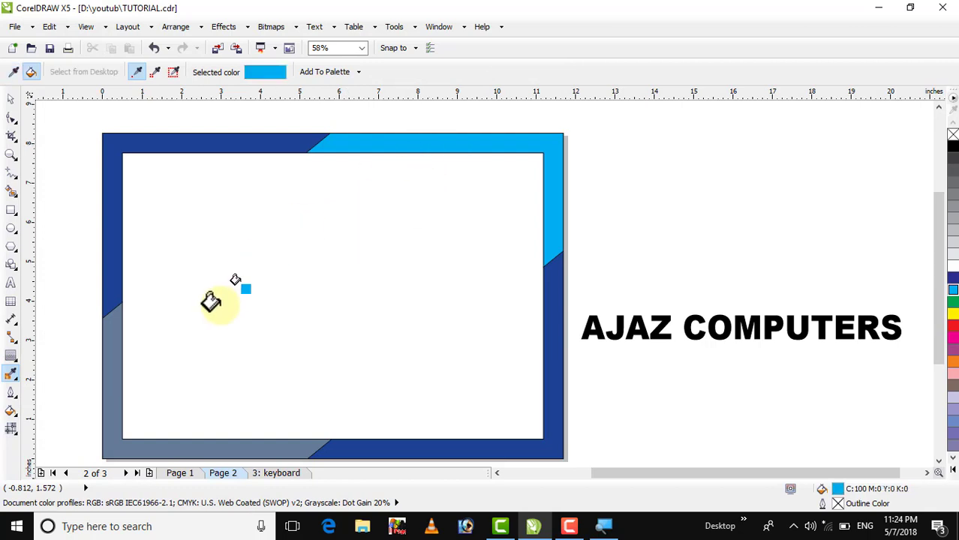
pyautogui.click(146, 450)
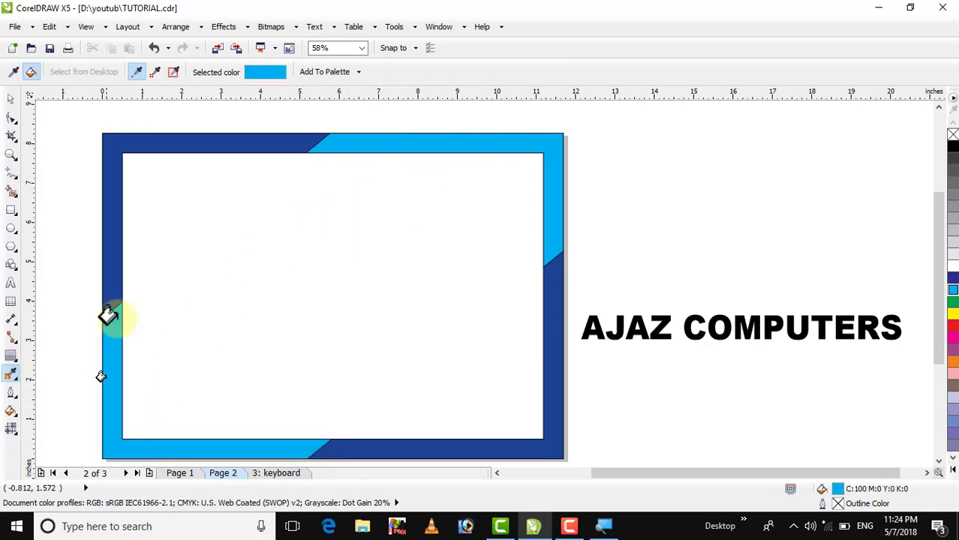
# Remove the outlines from all objects of the frame and deselect them.
pyautogui.click(10, 101)
pyautogui.moveTo(90, 114); pyautogui.dragTo(590, 440)
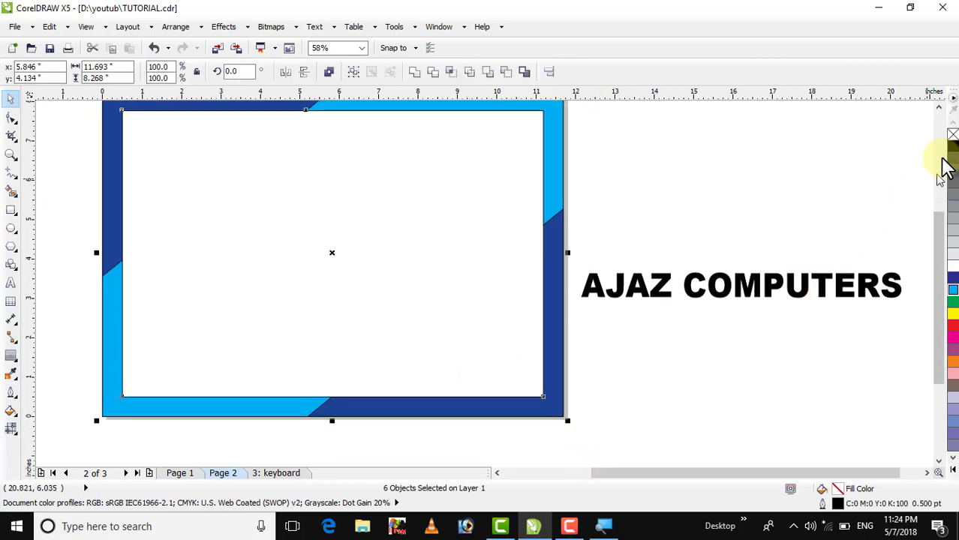
pyautogui.click(684, 181)
# Give the inner rectangle of the border an outline width of 3.0 pt.
pyautogui.click(354, 242)
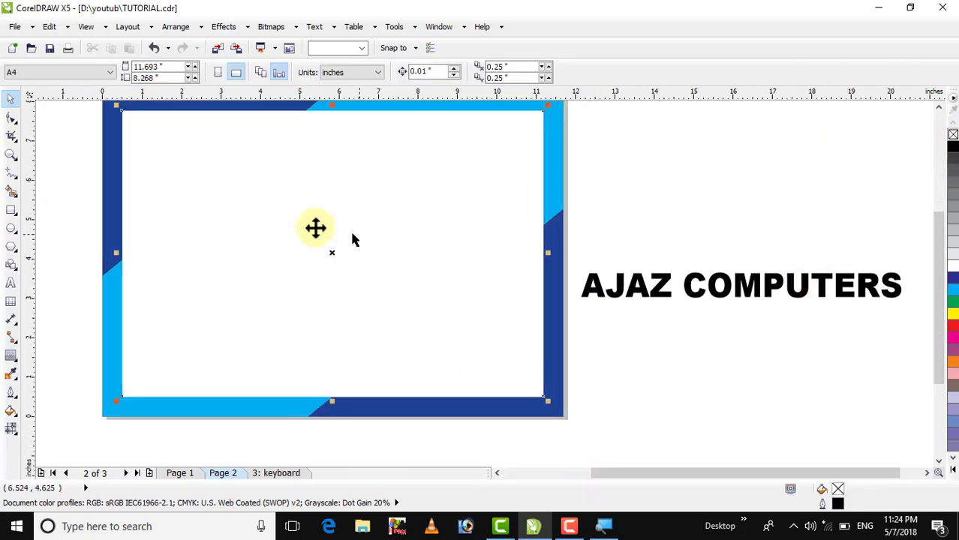
pyautogui.click(716, 184)
pyautogui.click(413, 216)
pyautogui.click(652, 74)
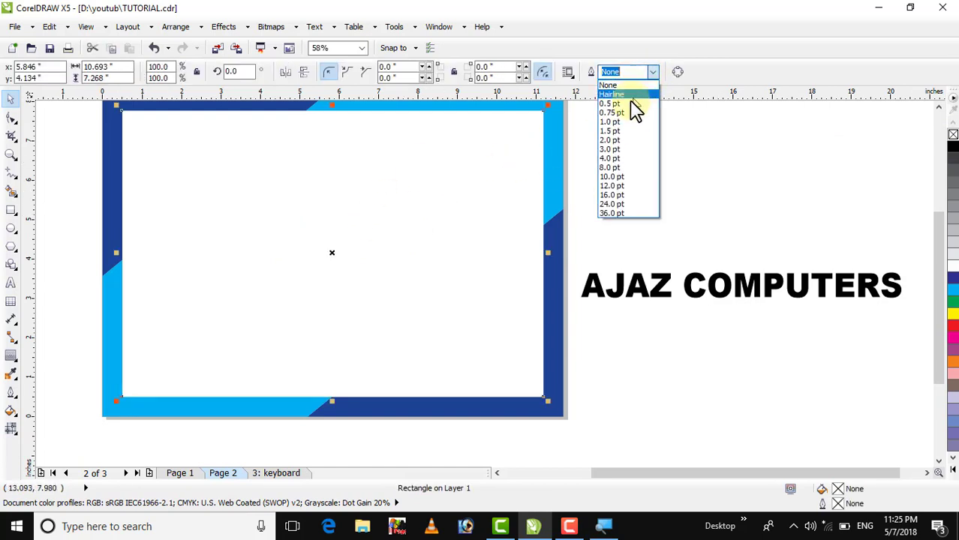
pyautogui.click(614, 152)
pyautogui.click(622, 152)
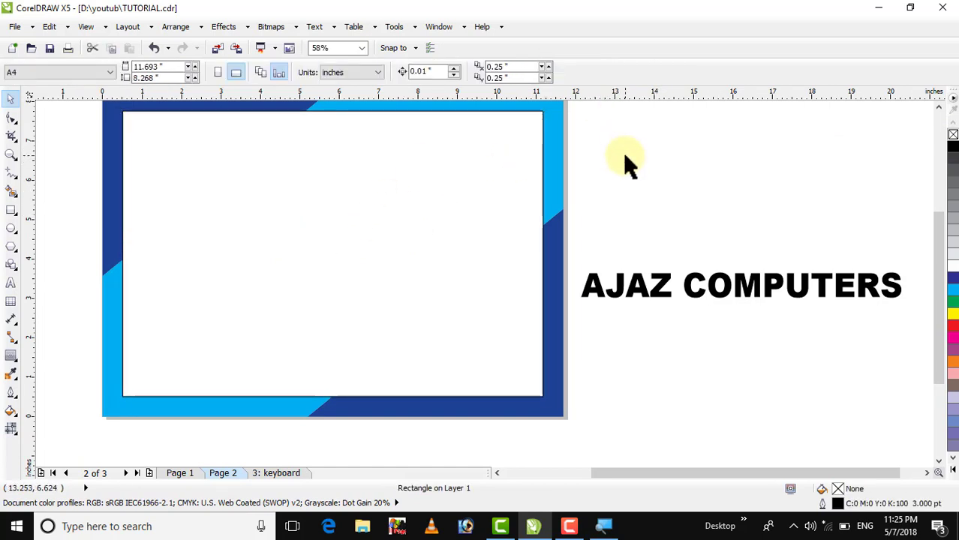
# Colour the inner rectangle's outline red and deselect it.
pyautogui.click(516, 170)
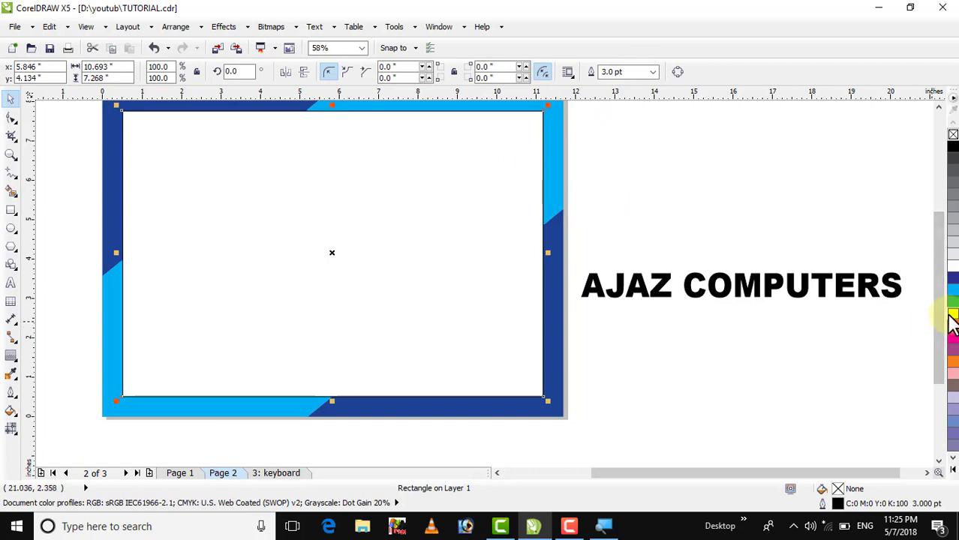
pyautogui.rightClick(952, 327)
pyautogui.click(761, 205)
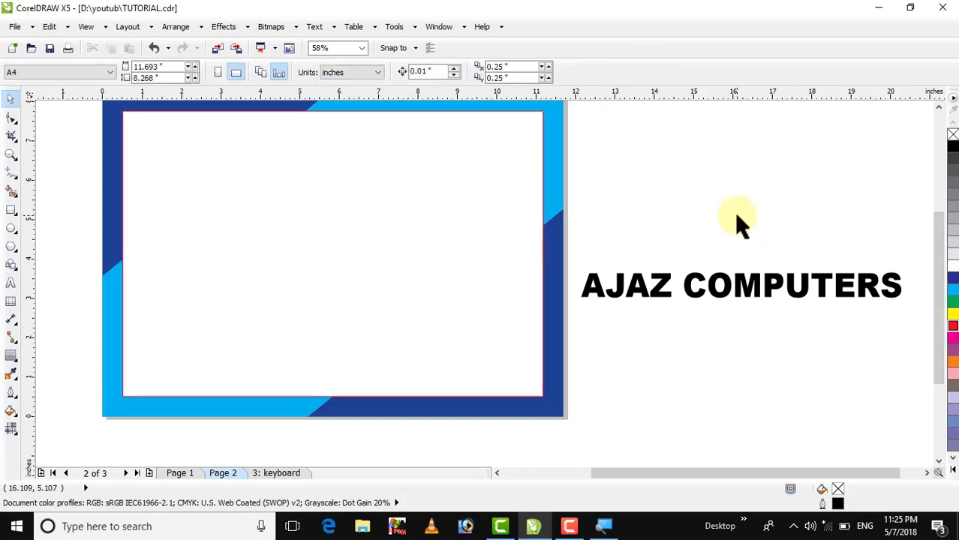
pyautogui.press('F4')
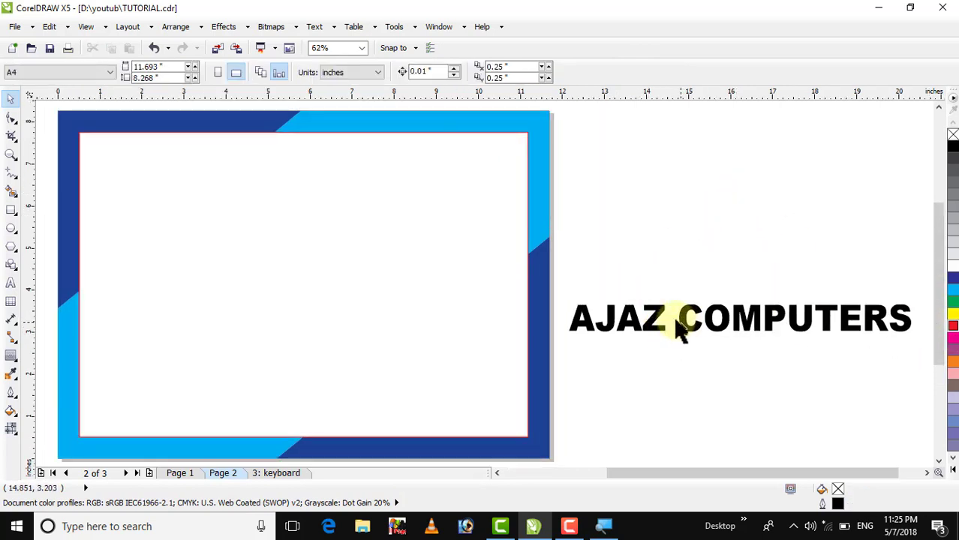
# Move the AJAZ COMPUTERS text into the middle of the bordered page.
pyautogui.moveTo(661, 323); pyautogui.dragTo(229, 289)
pyautogui.press('F4')
pyautogui.click(634, 234)
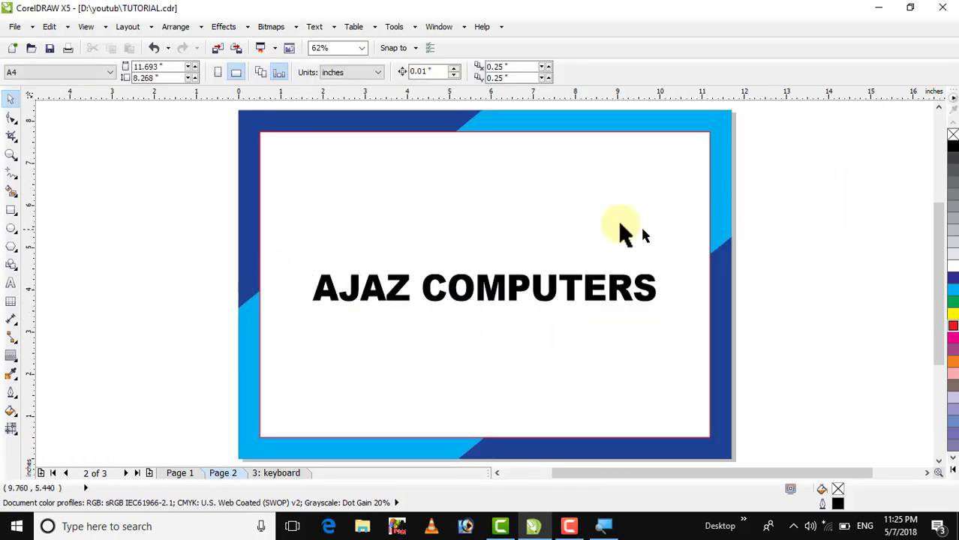
# Copy the inner rectangle as a full-width band about 1.62 in high around the text and move both slightly up.
pyautogui.moveTo(485, 444); pyautogui.dragTo(490, 328)
pyautogui.click(854, 253)
pyautogui.moveTo(856, 223); pyautogui.dragTo(247, 370)
pyautogui.moveTo(483, 291); pyautogui.dragTo(486, 254)
pyautogui.click(774, 234)
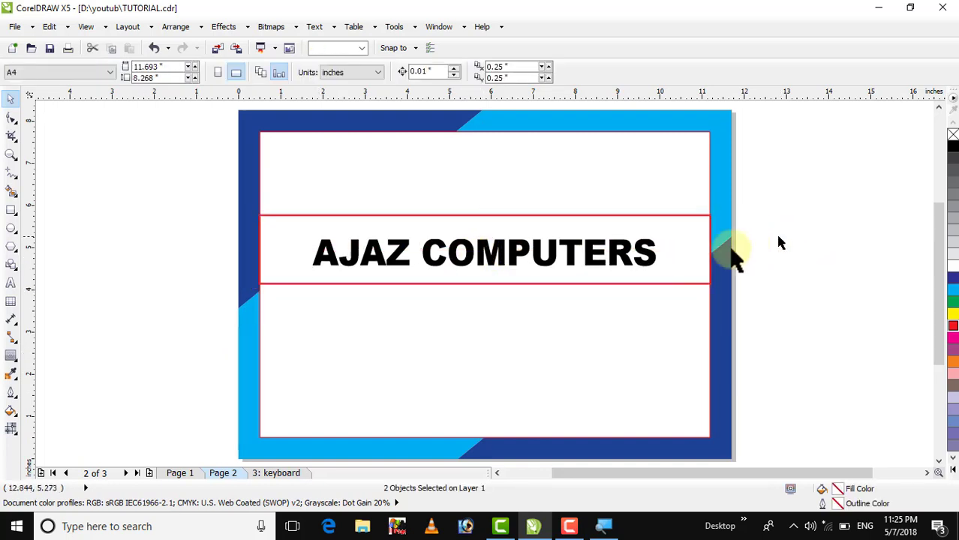
pyautogui.click(689, 245)
pyautogui.click(815, 217)
# Apply a Mesh Fill to the inner rectangle, with light yellow at the upper-left corner node and pale pink at the lower-right.
pyautogui.click(645, 187)
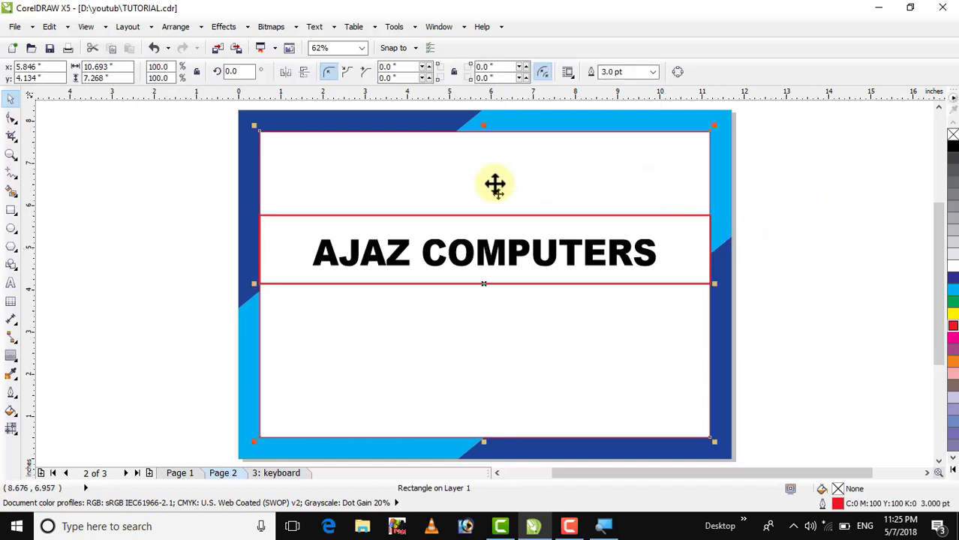
pyautogui.click(9, 429)
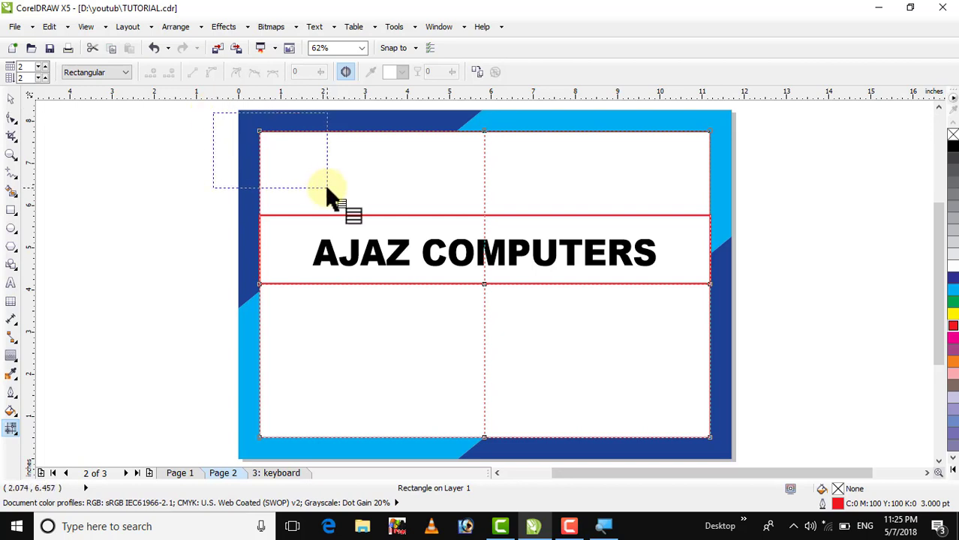
pyautogui.moveTo(327, 187); pyautogui.dragTo(328, 187)
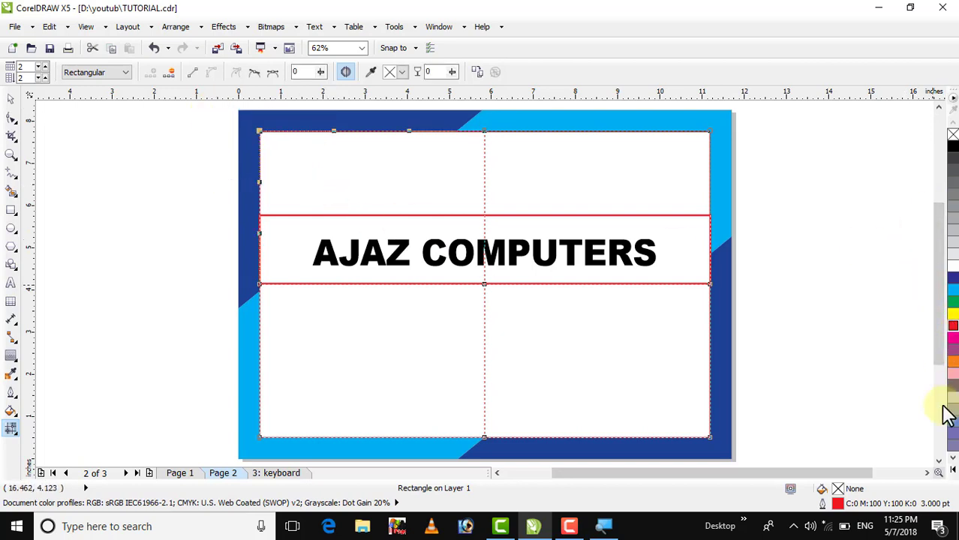
pyautogui.click(950, 469)
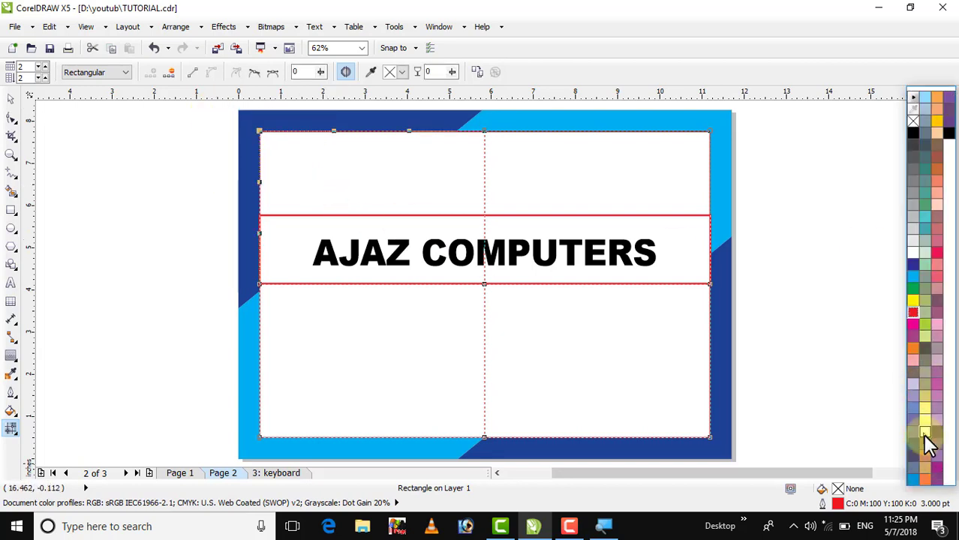
pyautogui.click(924, 411)
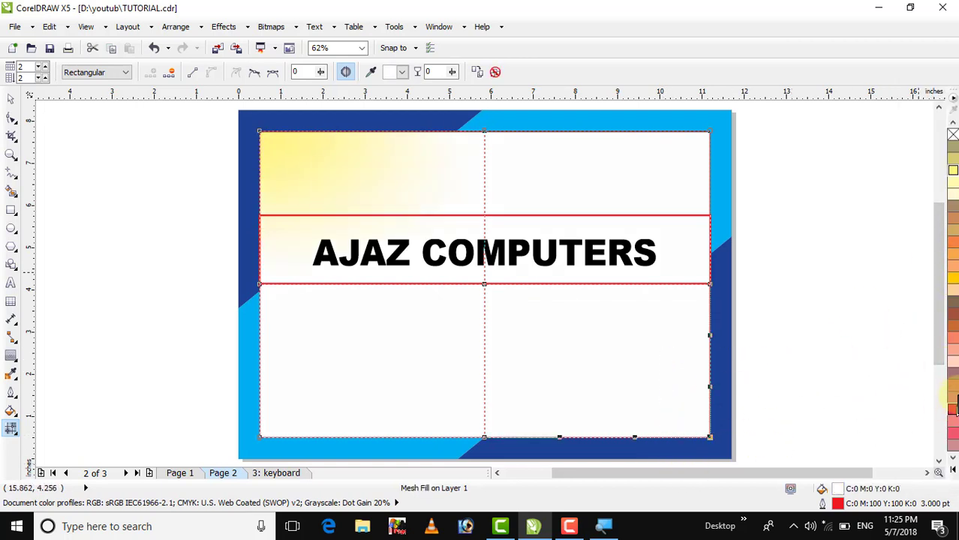
pyautogui.click(952, 362)
# Colour the mesh's upper-right corner node yellow-green and its lower-left node light blue (C:40 M:0 Y:0 K:0).
pyautogui.moveTo(806, 112); pyautogui.dragTo(651, 171)
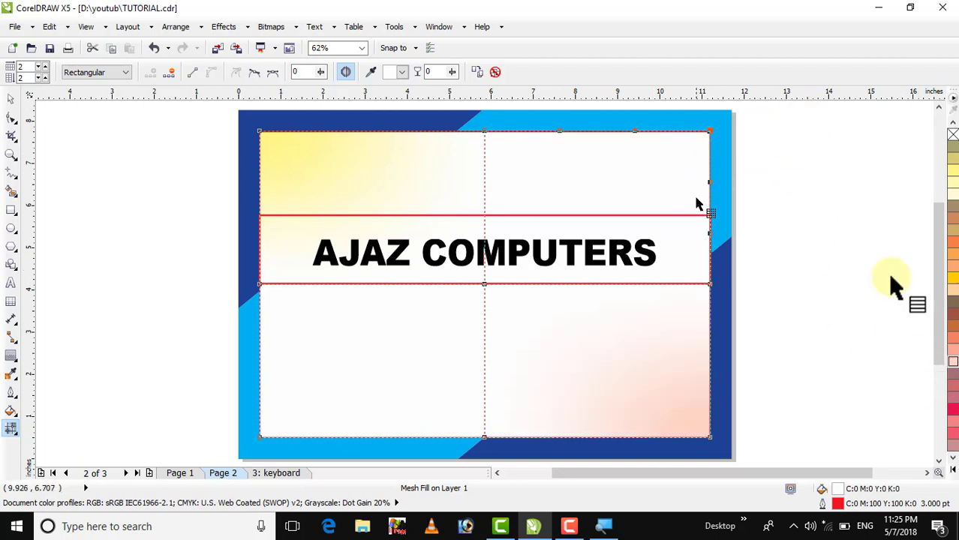
pyautogui.click(952, 467)
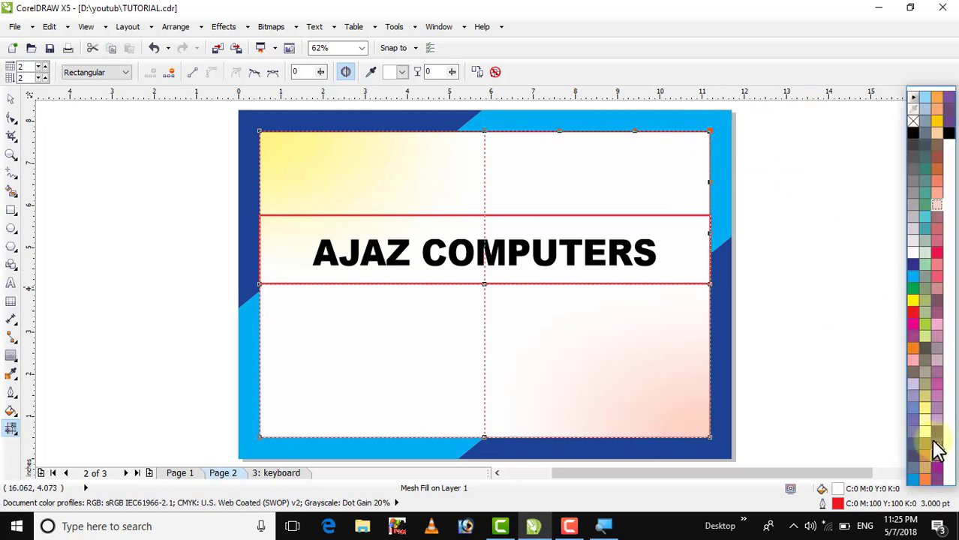
pyautogui.click(924, 325)
pyautogui.moveTo(195, 366); pyautogui.dragTo(359, 428)
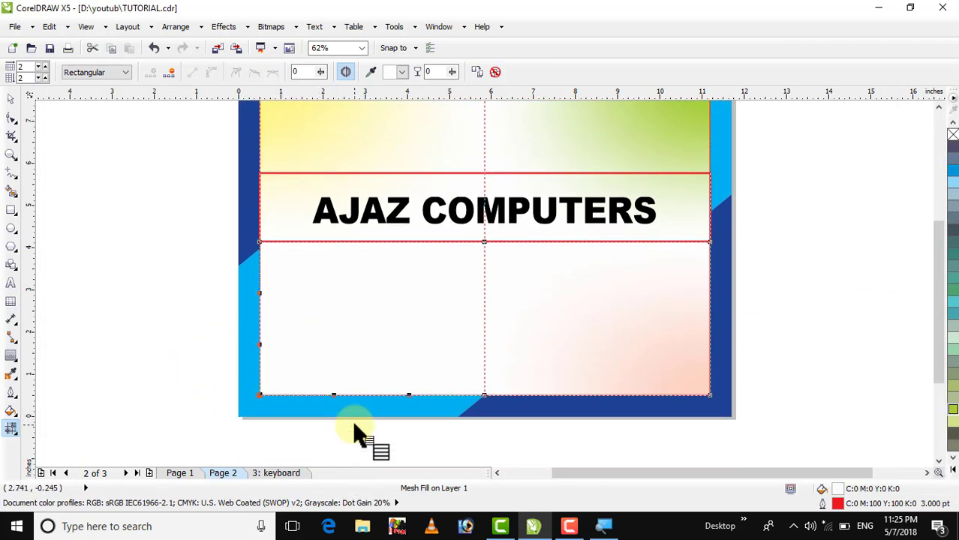
pyautogui.click(953, 308)
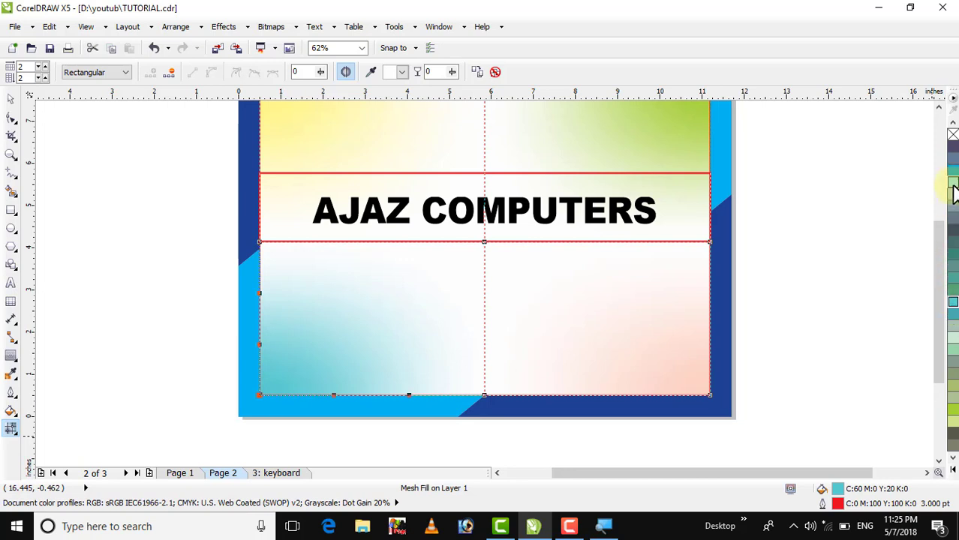
pyautogui.click(952, 187)
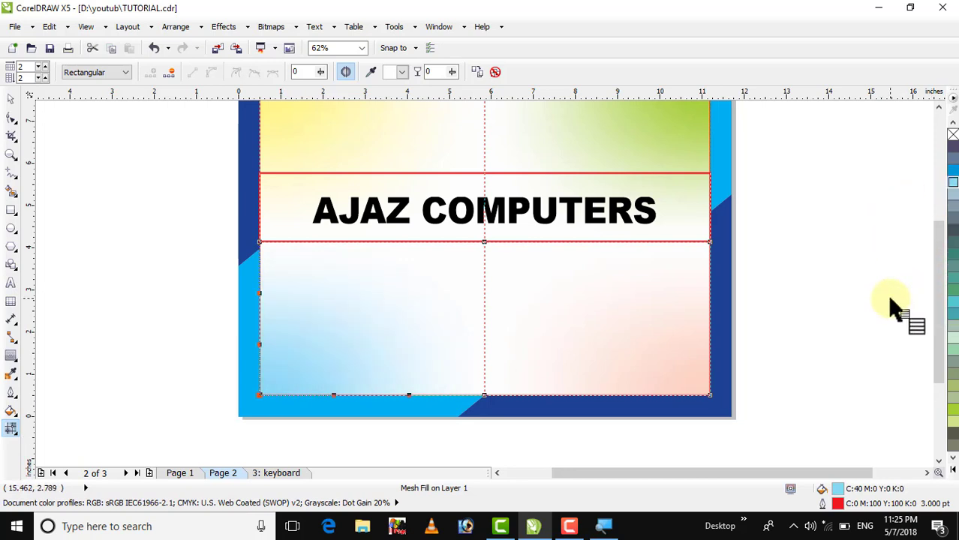
# Colour the mesh's centre node pale green (C:20 M:0 Y:20 K:0) and finish mesh editing.
pyautogui.scroll(1, 890, 306)
pyautogui.moveTo(437, 266); pyautogui.dragTo(489, 310)
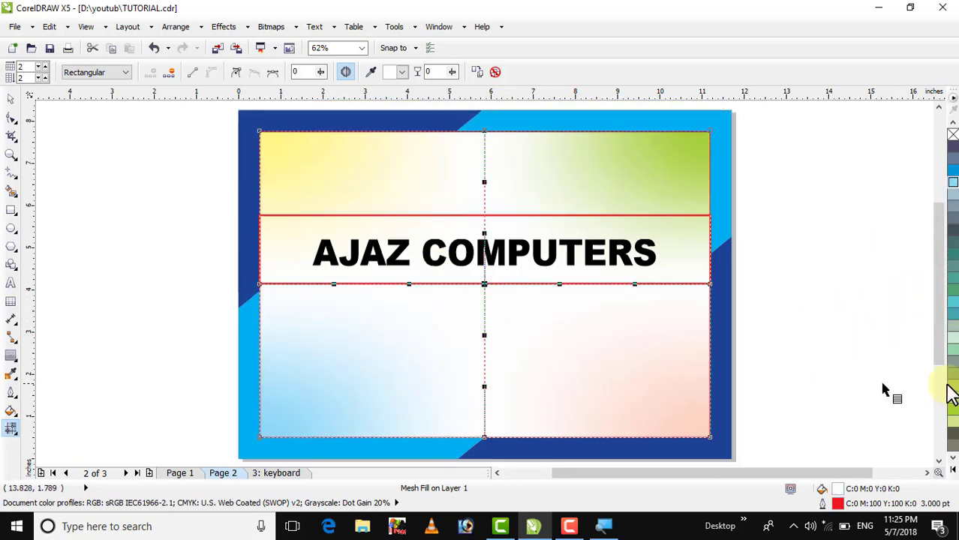
pyautogui.click(954, 473)
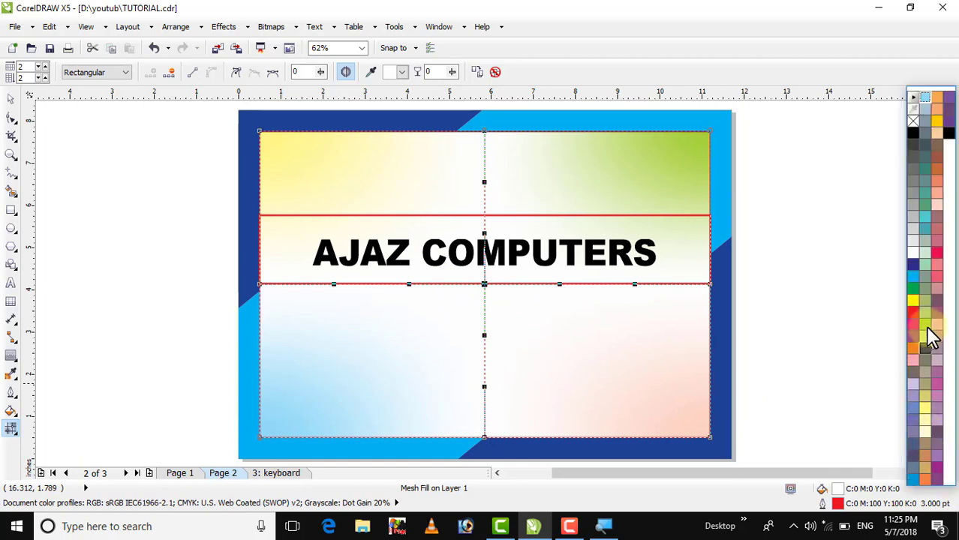
pyautogui.click(914, 301)
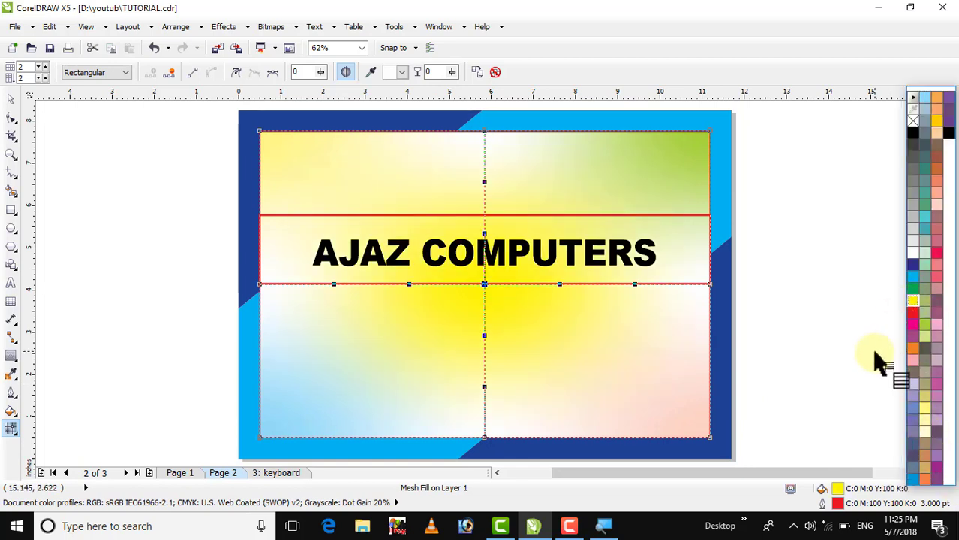
pyautogui.click(923, 254)
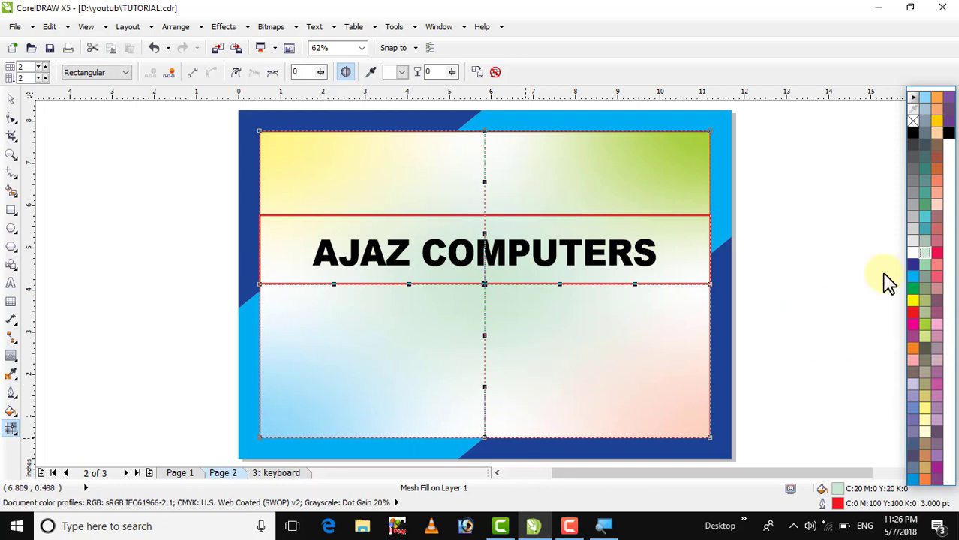
pyautogui.click(11, 100)
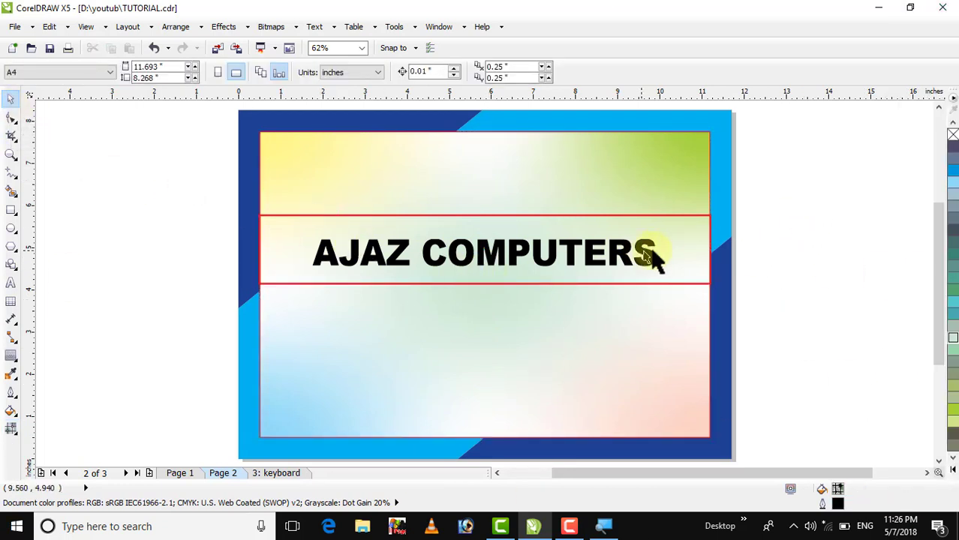
# Try moving the mesh-filled rectangle off the page and undo the move.
pyautogui.click(671, 242)
pyautogui.click(405, 177)
pyautogui.moveTo(383, 180); pyautogui.dragTo(150, 219)
pyautogui.hscroll(-1, 181, 227)
pyautogui.moveTo(242, 235); pyautogui.dragTo(125, 221)
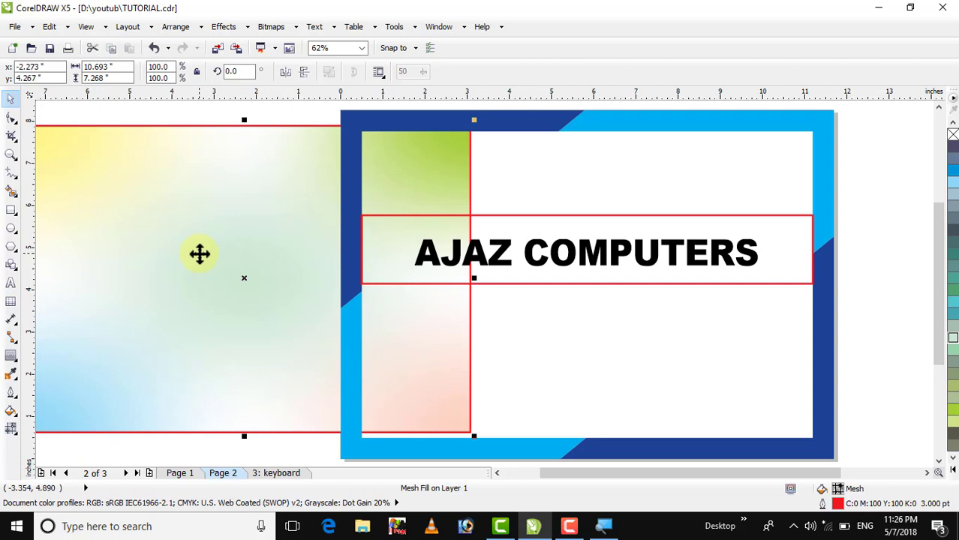
pyautogui.hotkey('ctrl', 'z')
pyautogui.press('p')
pyautogui.click(133, 265)
# Apply a linear Interactive Fill to the band around the text, running from its top edge to its bottom edge.
pyautogui.click(388, 240)
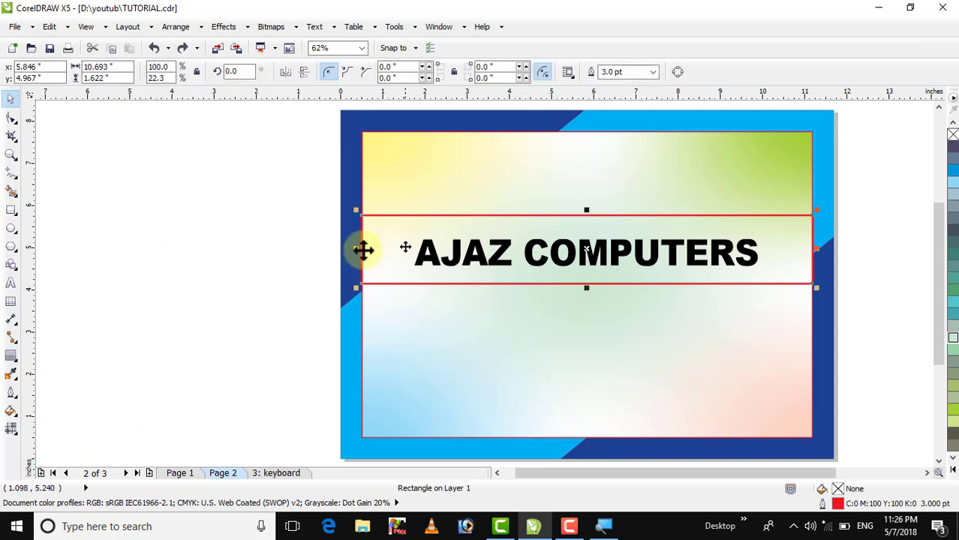
pyautogui.click(8, 430)
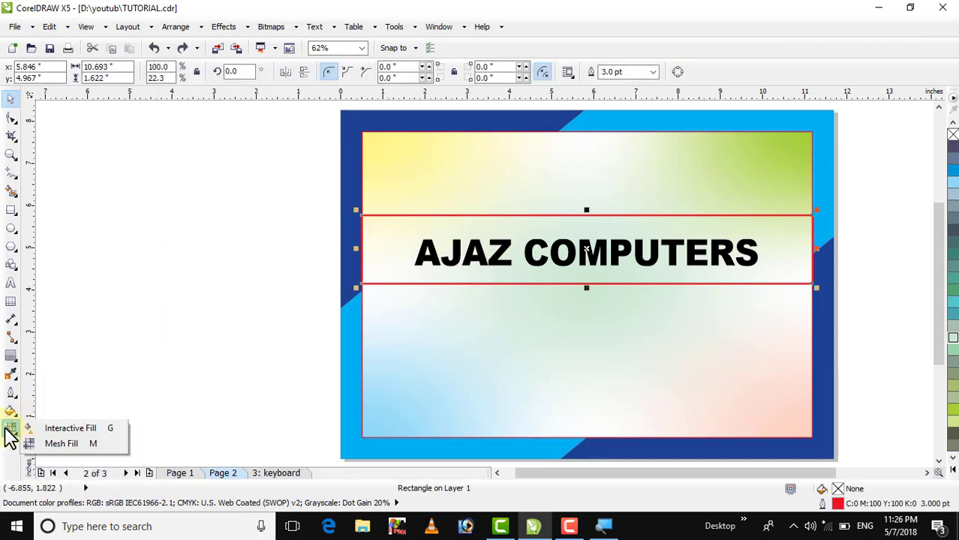
pyautogui.click(68, 429)
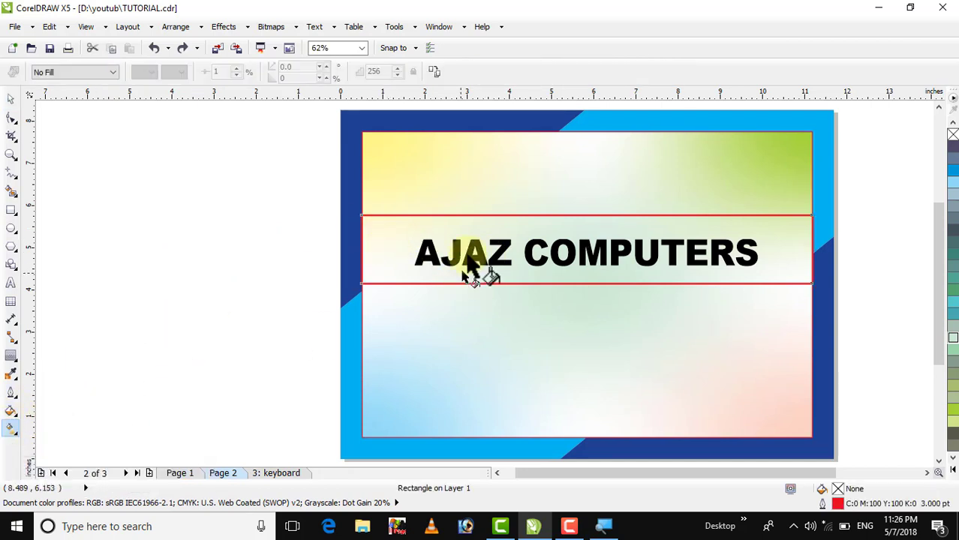
pyautogui.moveTo(421, 218); pyautogui.dragTo(418, 284)
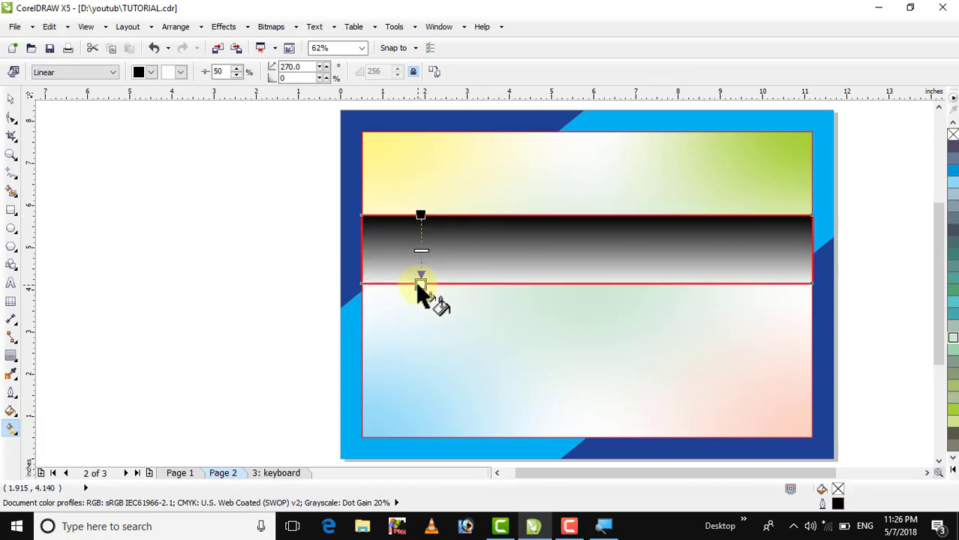
# Set both the start and end colours of the band's linear fill to red.
pyautogui.click(151, 72)
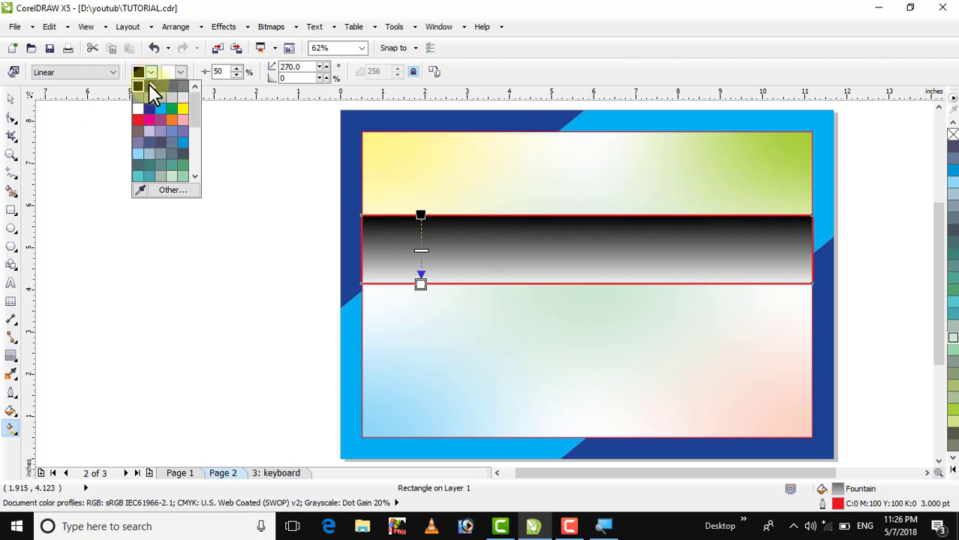
pyautogui.click(137, 120)
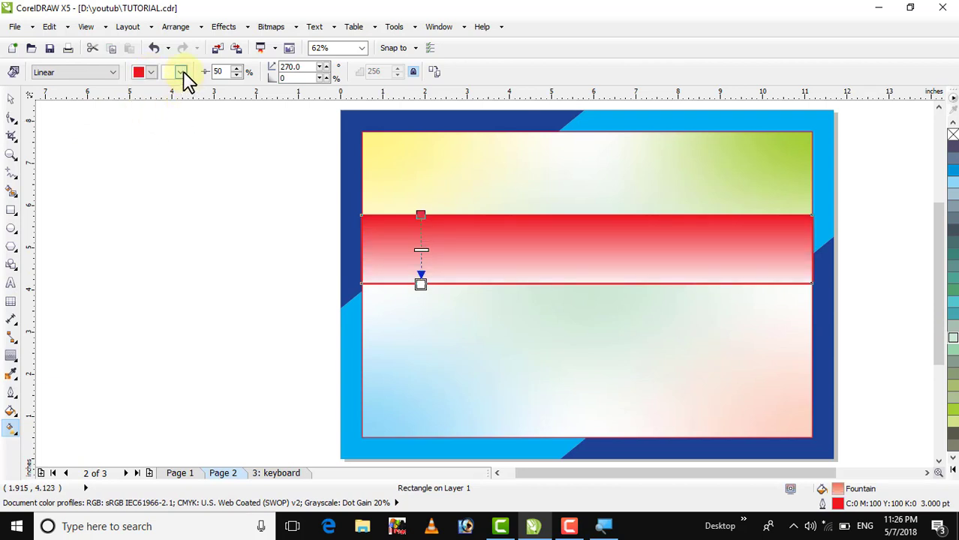
pyautogui.click(181, 72)
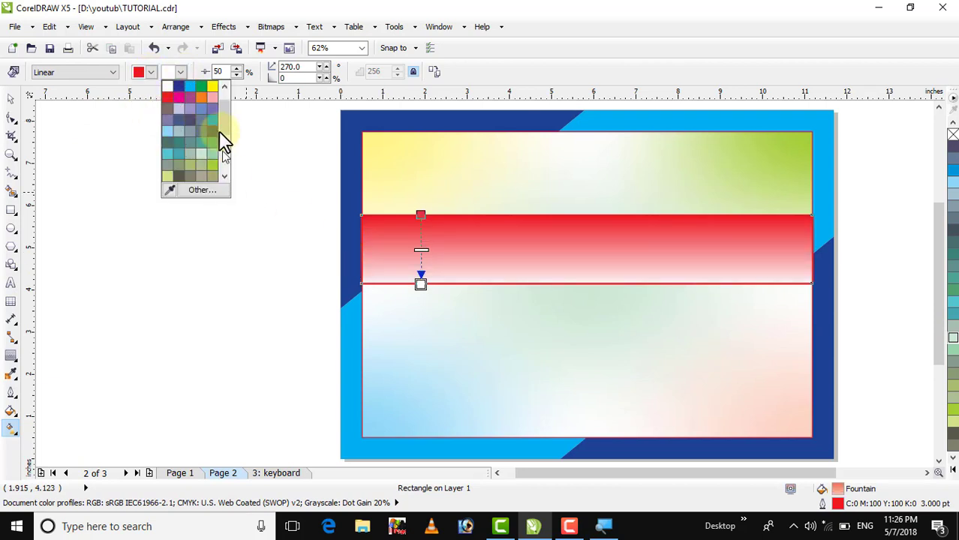
pyautogui.click(167, 98)
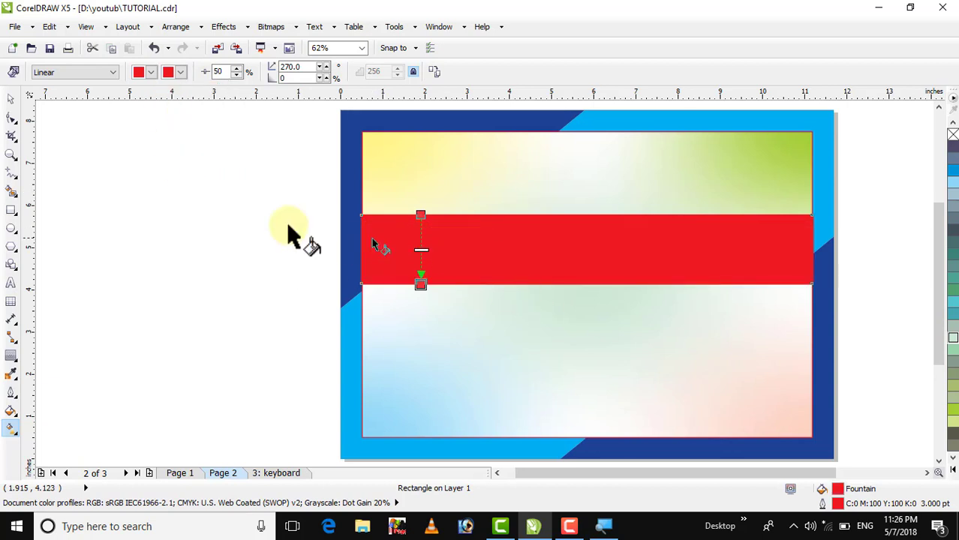
# Set the start colour of the band's linear fill to dark red (C:0 M:100 Y:100 K:50).
pyautogui.click(150, 72)
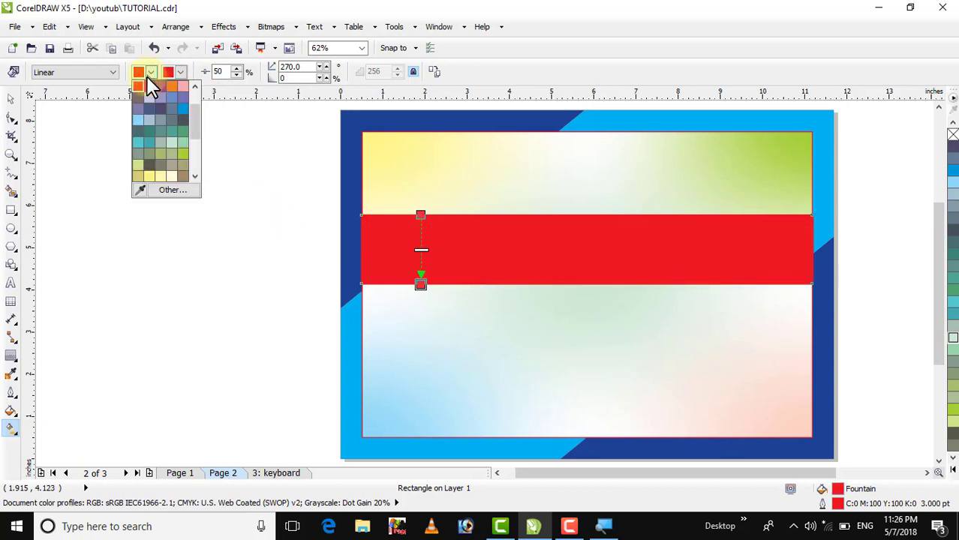
pyautogui.click(167, 190)
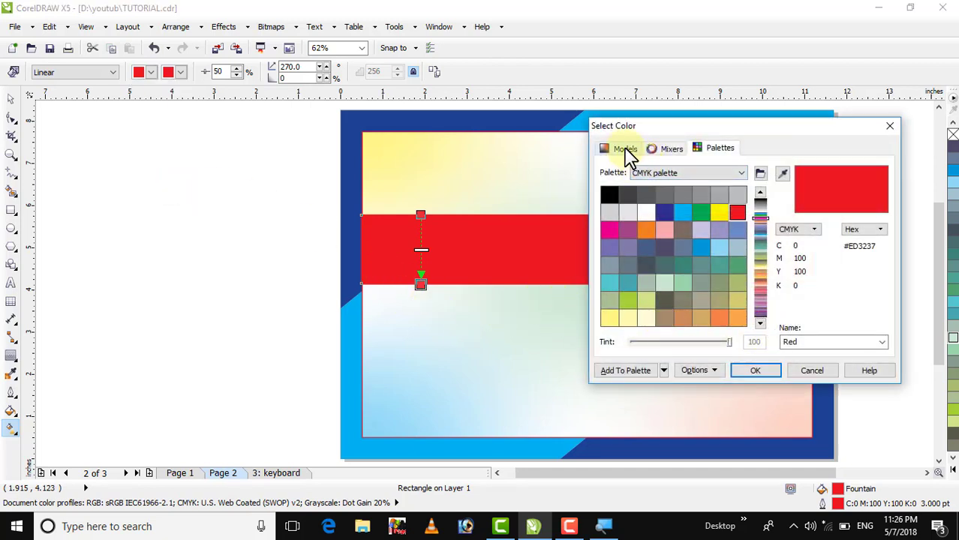
pyautogui.click(620, 154)
pyautogui.click(803, 311)
pyautogui.write('50')
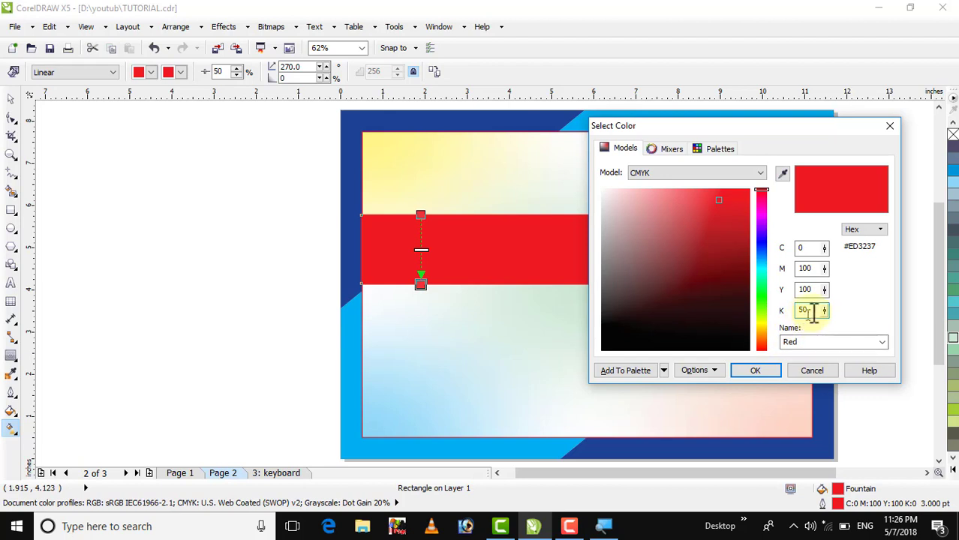
pyautogui.click(752, 366)
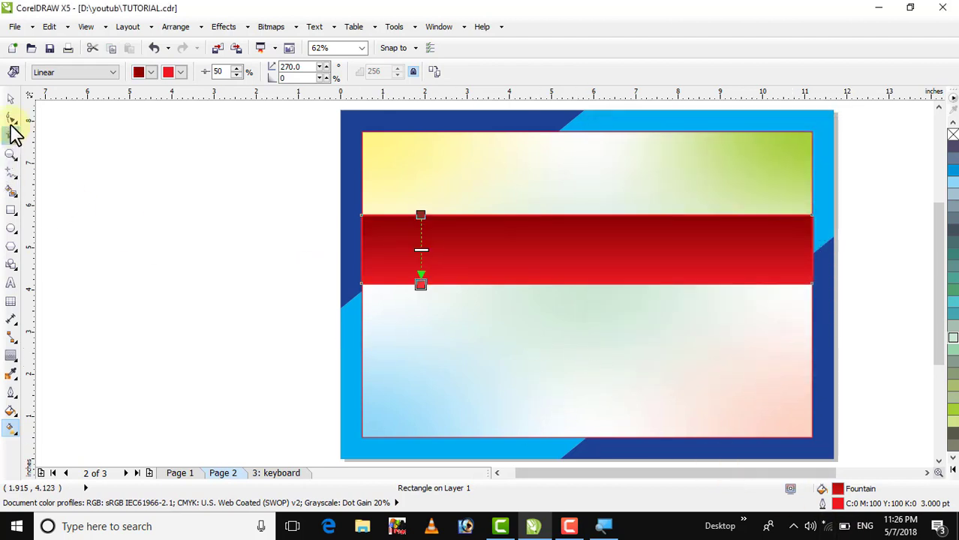
# Remove the outline from the red gradient band.
pyautogui.click(11, 99)
pyautogui.click(131, 189)
pyautogui.click(401, 248)
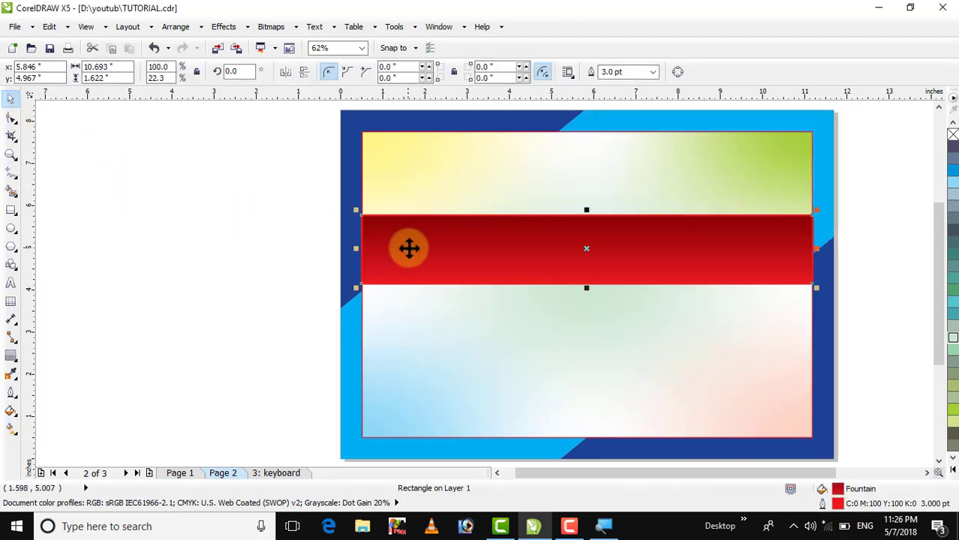
pyautogui.rightClick(953, 135)
# Bring the AJAZ COMPUTERS text in front of the band and fill it white.
pyautogui.moveTo(910, 170); pyautogui.dragTo(370, 305)
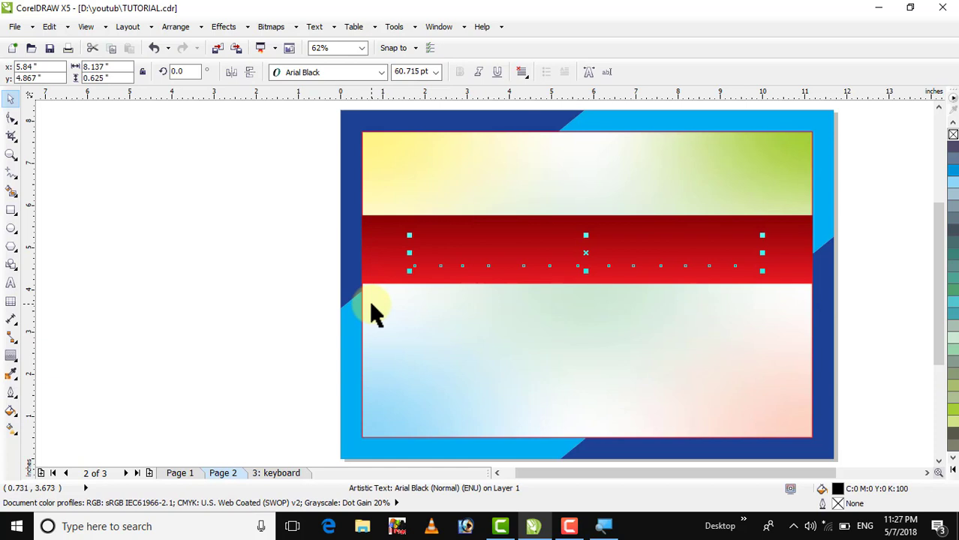
pyautogui.hotkey('shift', 'pageup')
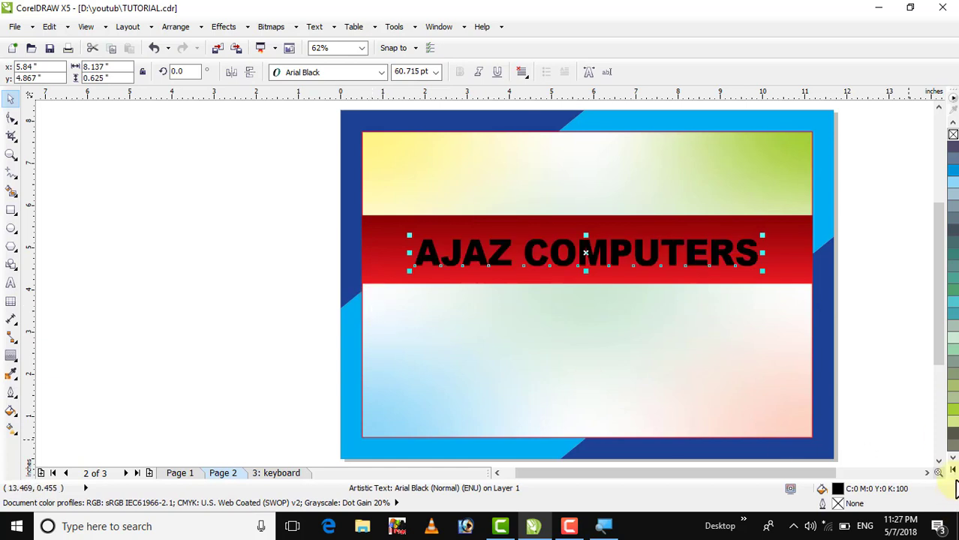
pyautogui.click(953, 467)
pyautogui.click(913, 250)
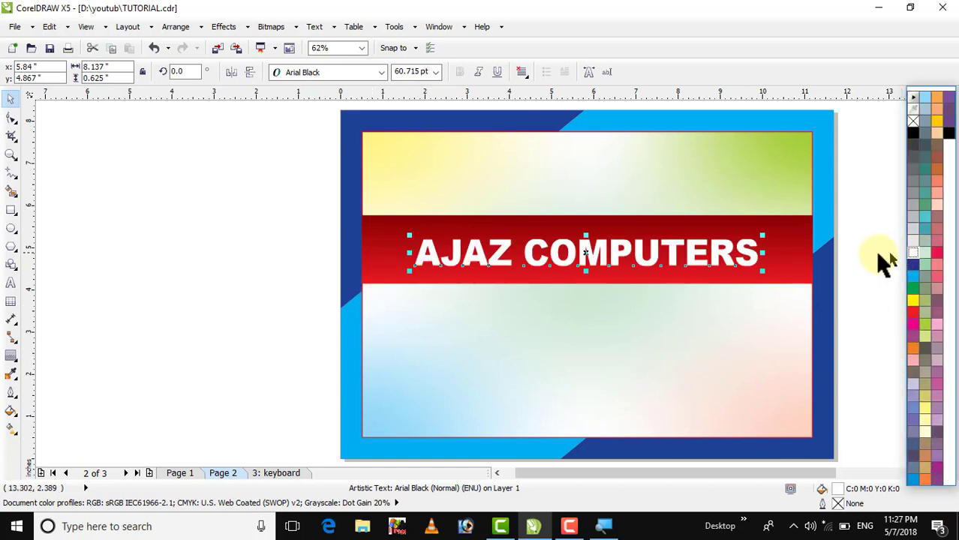
pyautogui.click(863, 241)
# Enlarge the AJAZ COMPUTERS text to about 9.69 inches wide and centre it vertically on the red band.
pyautogui.click(750, 266)
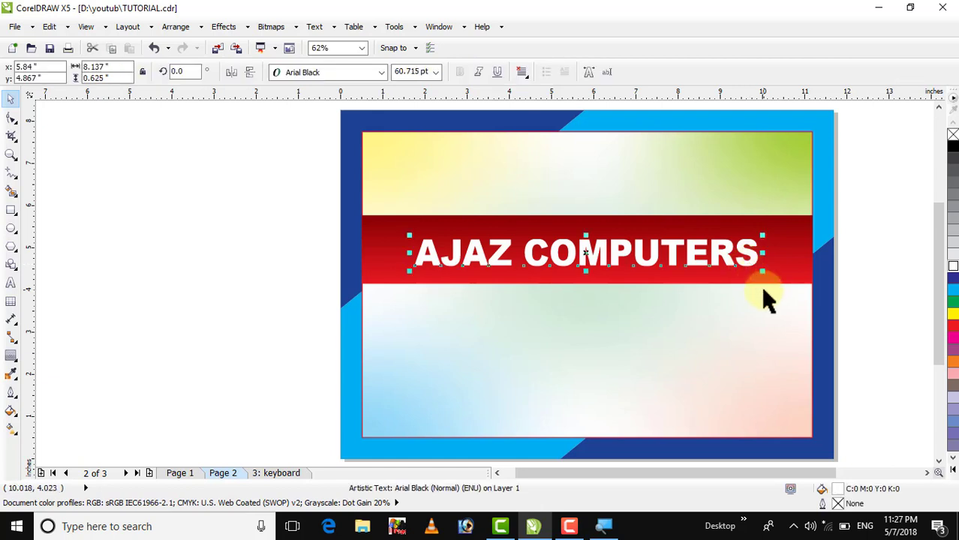
pyautogui.moveTo(763, 271); pyautogui.dragTo(797, 289)
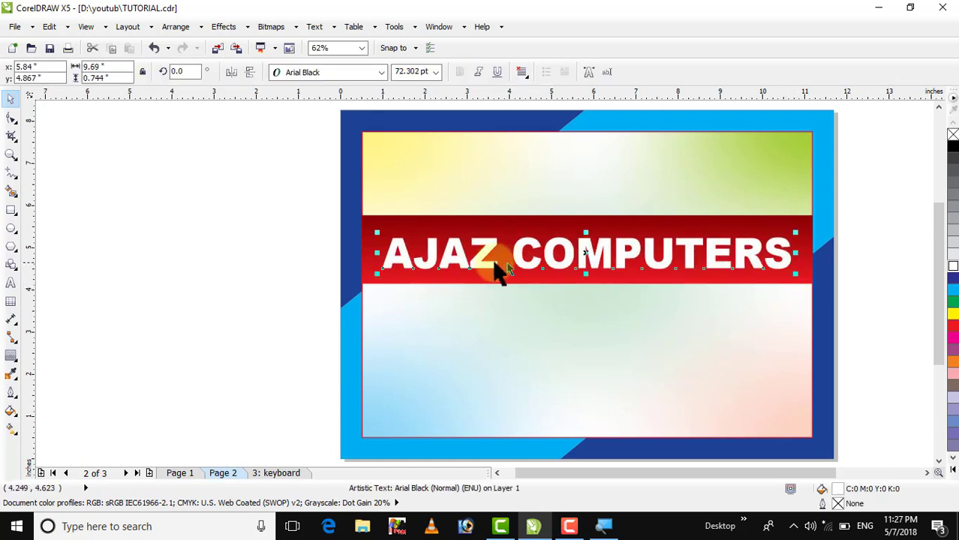
pyautogui.keyDown('shift'); pyautogui.click(384, 226); pyautogui.keyUp('shift')
pyautogui.press('e')
pyautogui.click(252, 277)
pyautogui.press('F4')
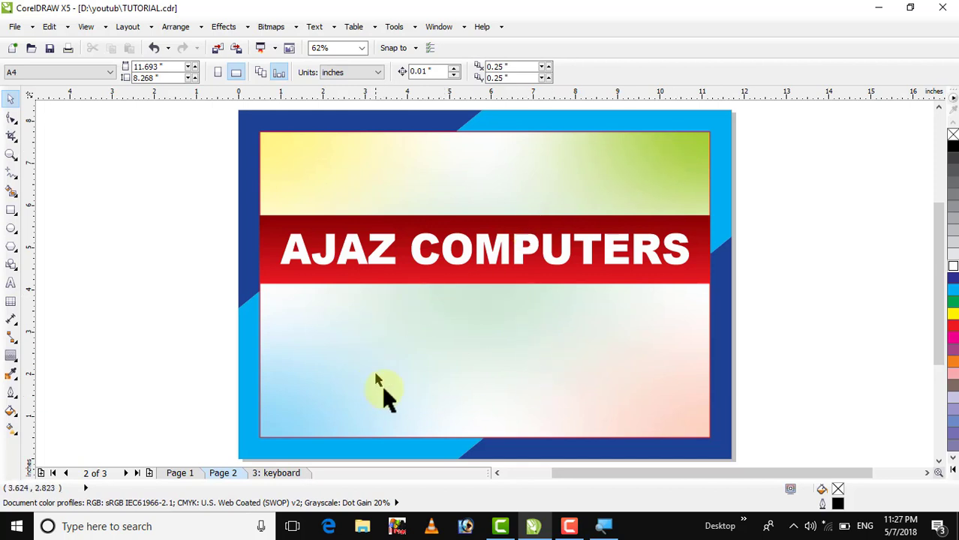
# Reduce the red band's height to about 1.39 inches, keeping it centred behind the text.
pyautogui.click(441, 281)
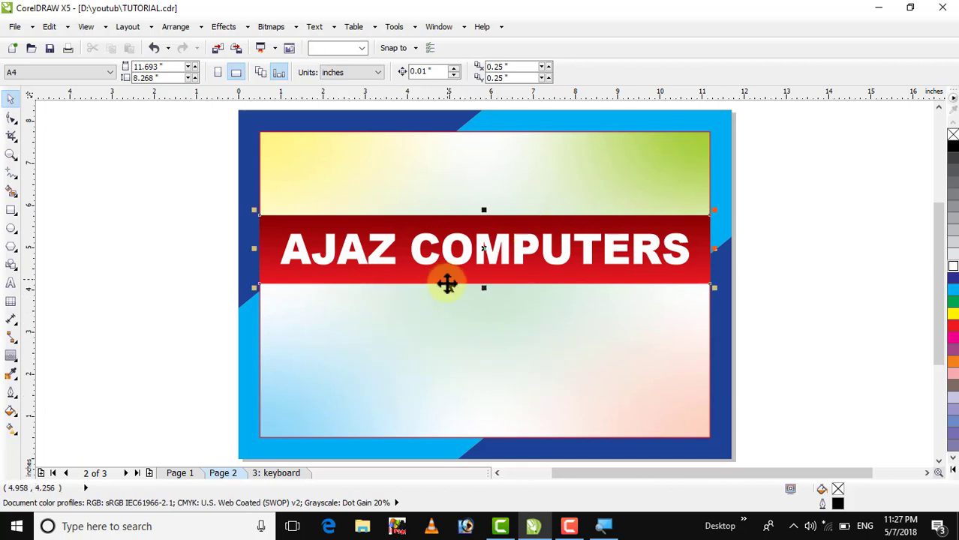
pyautogui.moveTo(484, 288); pyautogui.dragTo(484, 284)
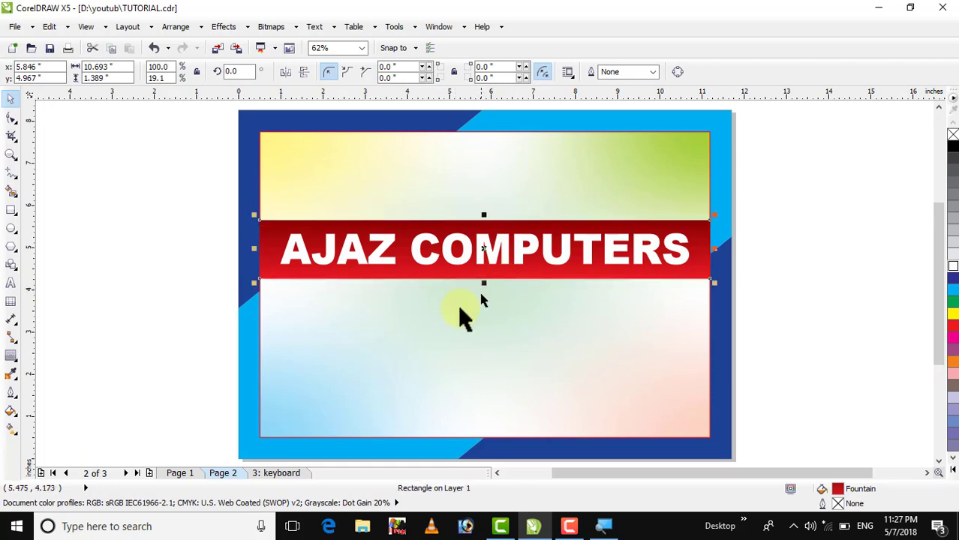
pyautogui.click(816, 238)
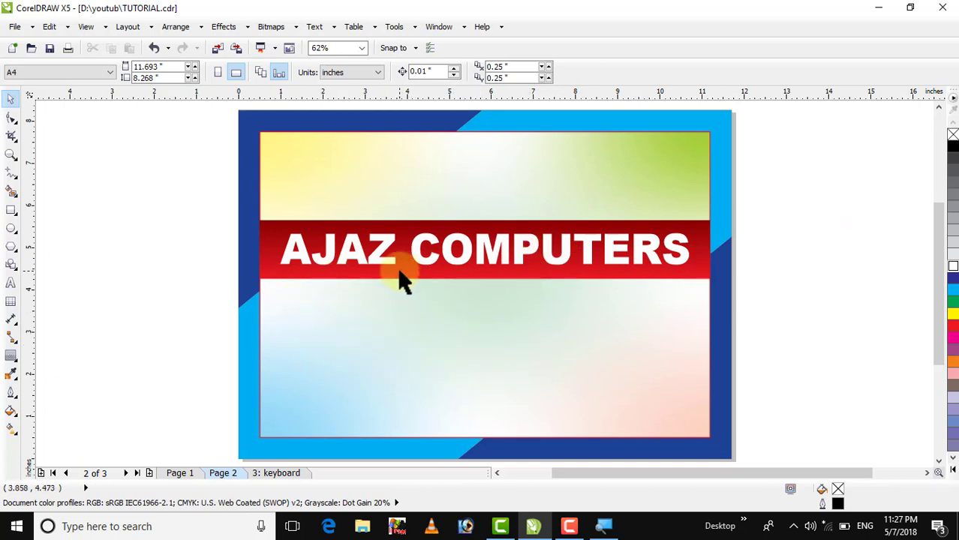
# Try orange as the end colour of the band's linear Interactive Fill.
pyautogui.click(11, 154)
pyautogui.moveTo(203, 204); pyautogui.dragTo(788, 348)
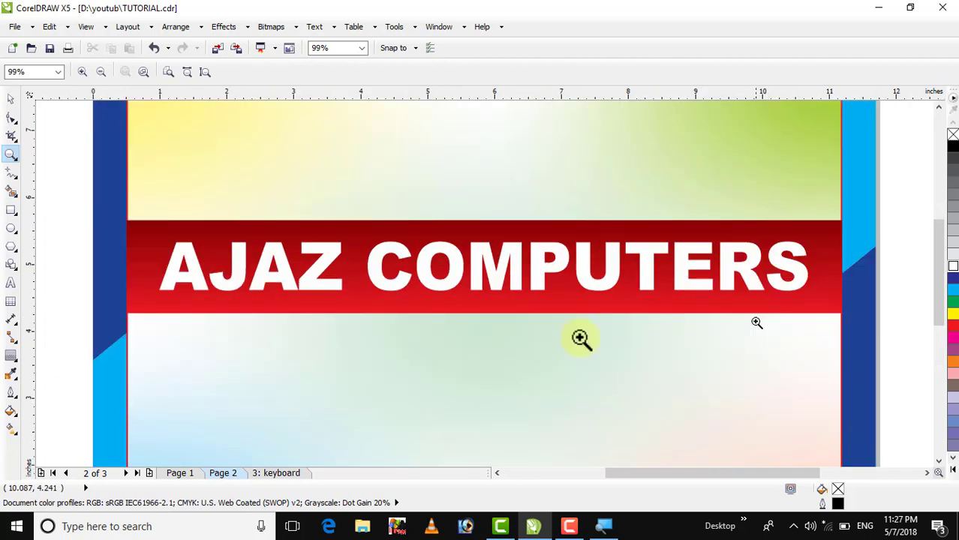
pyautogui.click(10, 102)
pyautogui.click(307, 309)
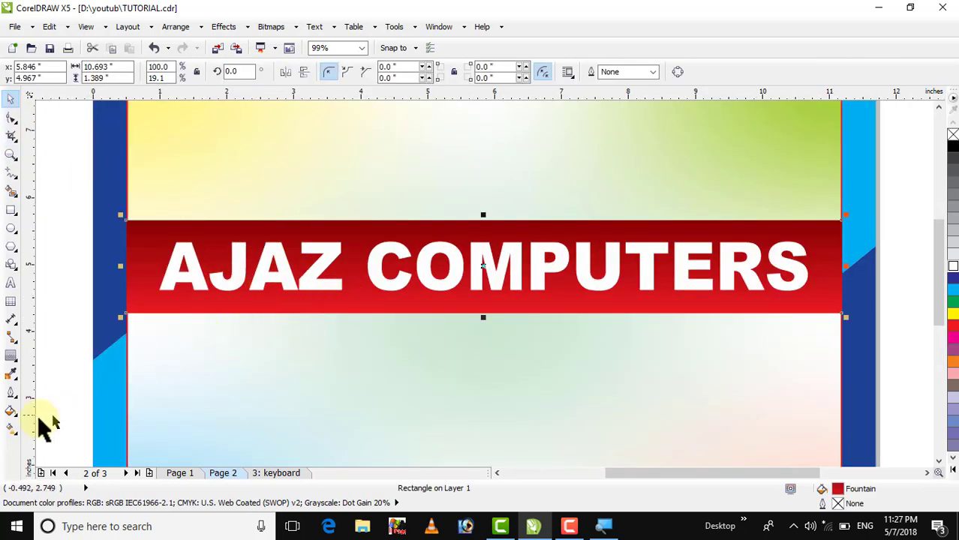
pyautogui.click(11, 428)
pyautogui.click(30, 427)
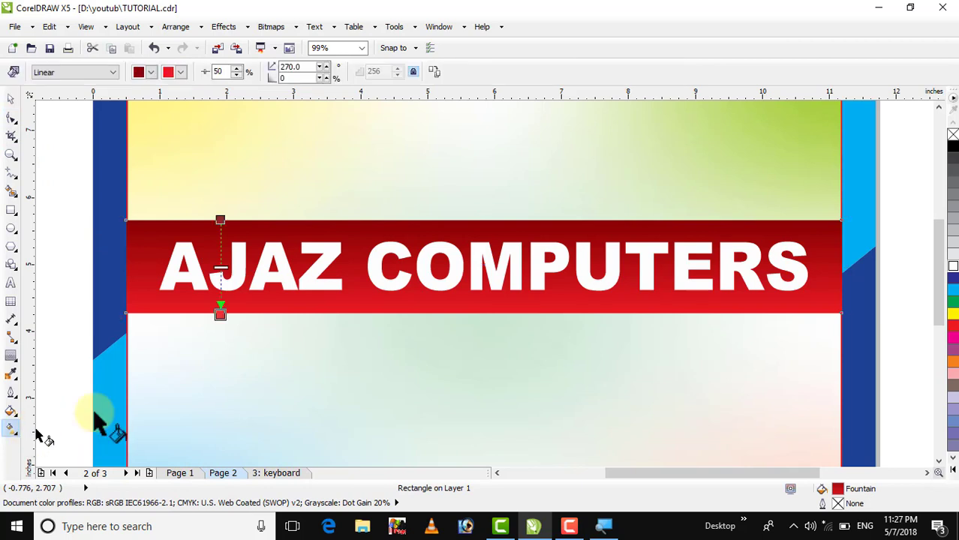
pyautogui.click(220, 313)
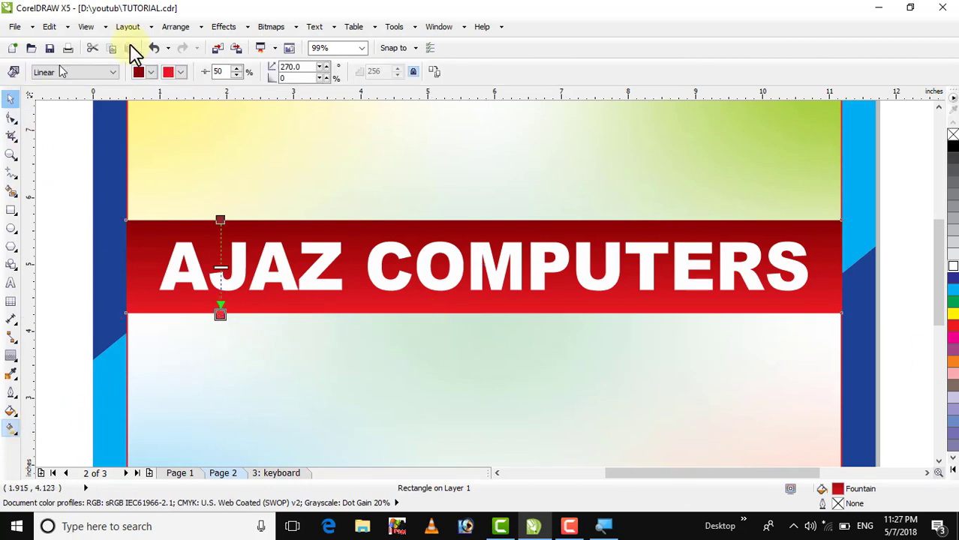
pyautogui.click(180, 73)
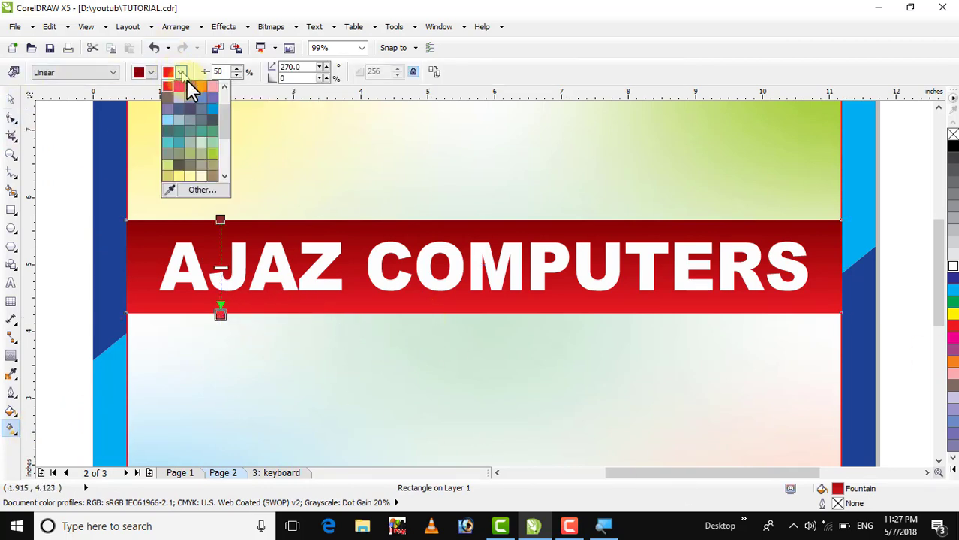
pyautogui.click(201, 89)
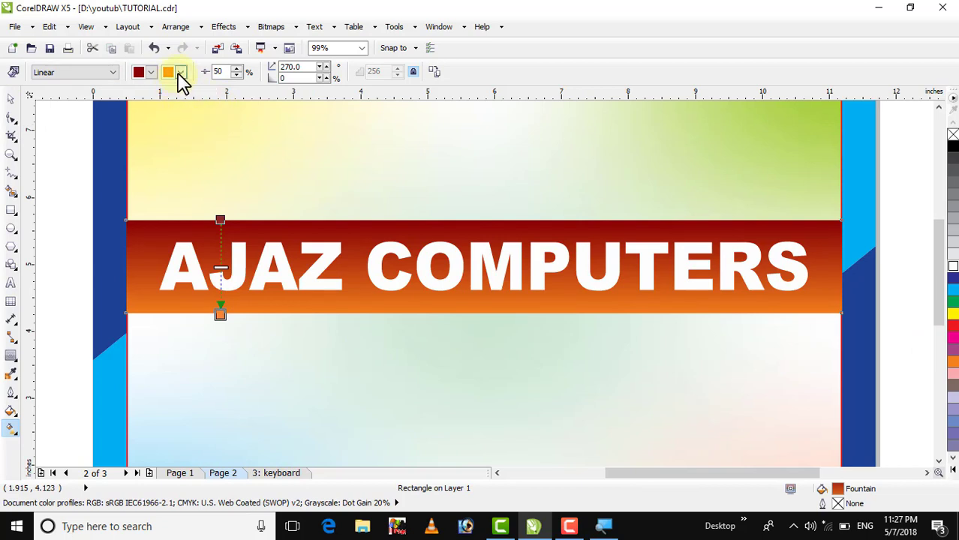
# Try a blue start colour on the band's linear fill, with light blue and cyan as end colours.
pyautogui.click(144, 74)
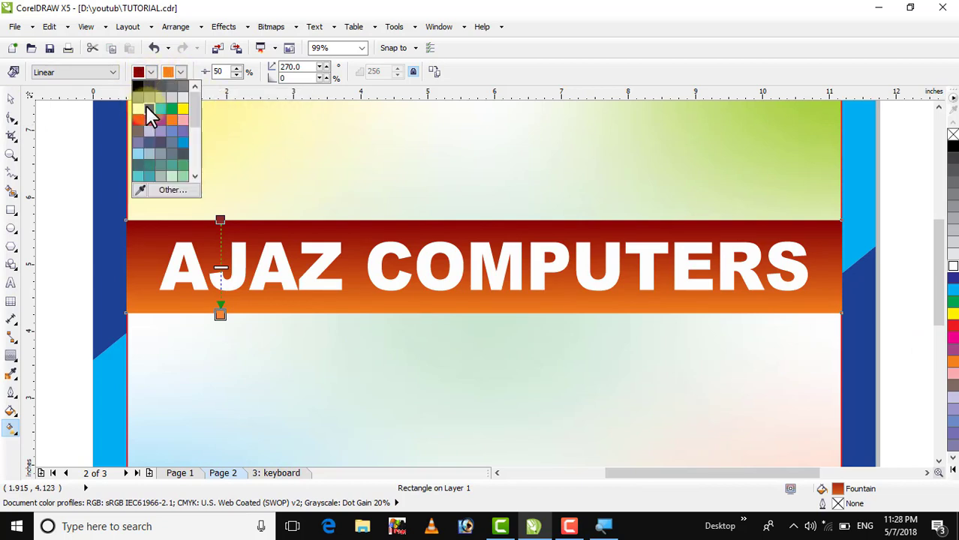
pyautogui.click(149, 105)
pyautogui.click(181, 72)
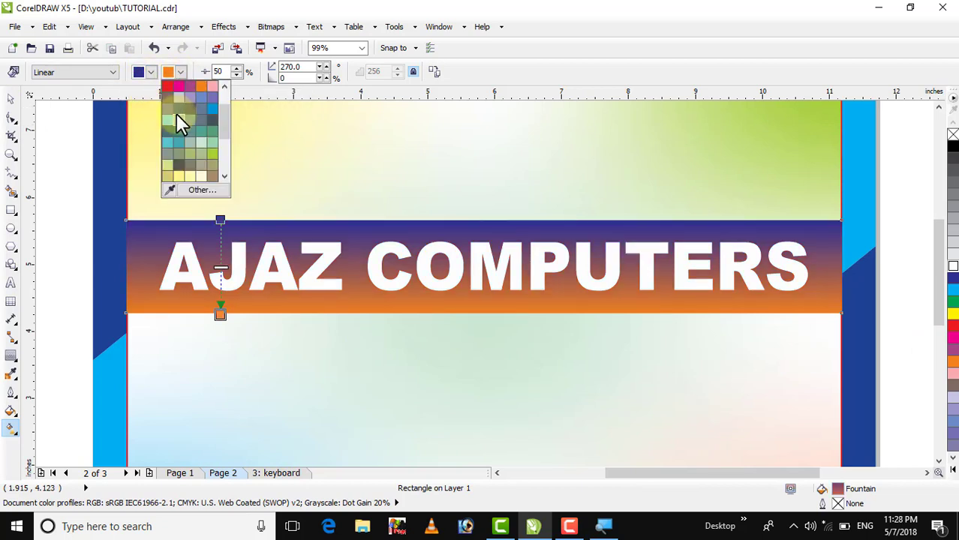
pyautogui.click(165, 121)
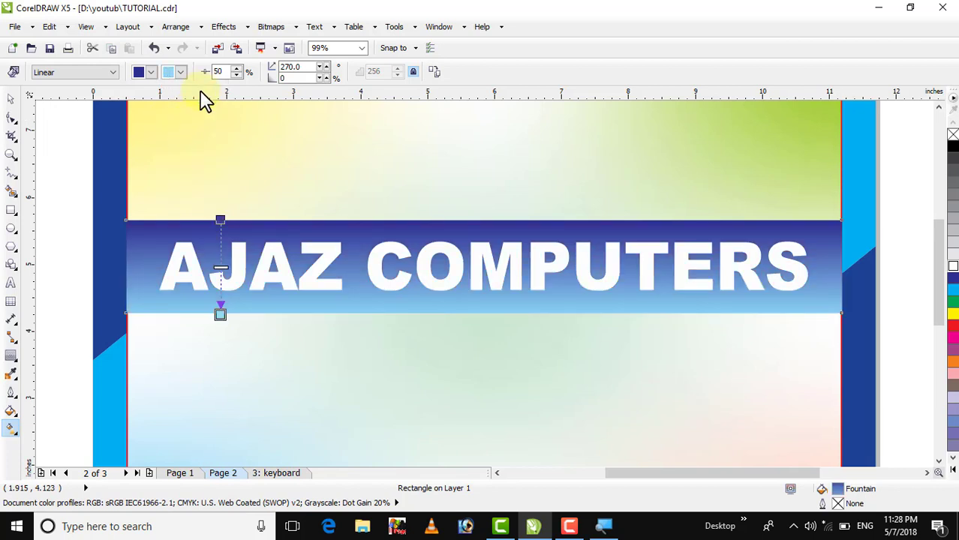
pyautogui.click(181, 72)
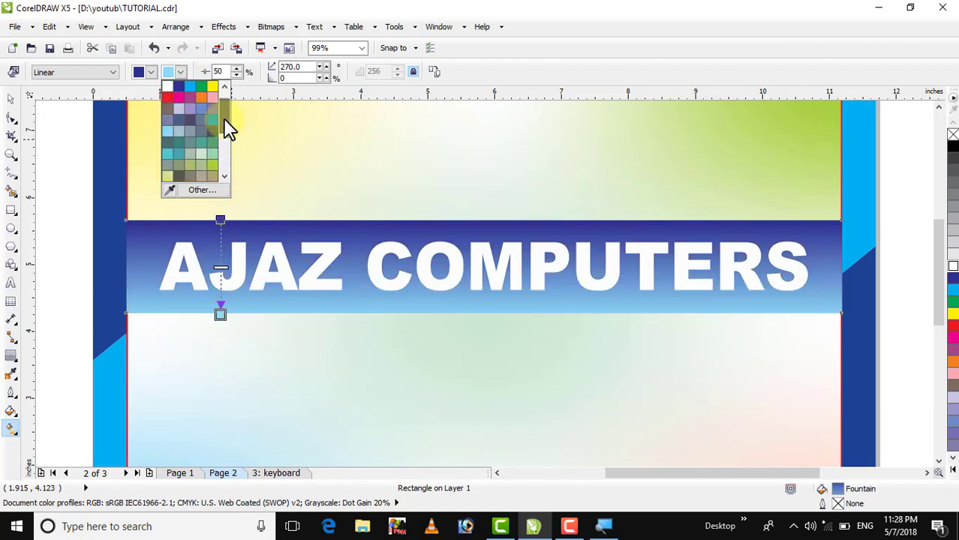
pyautogui.click(194, 109)
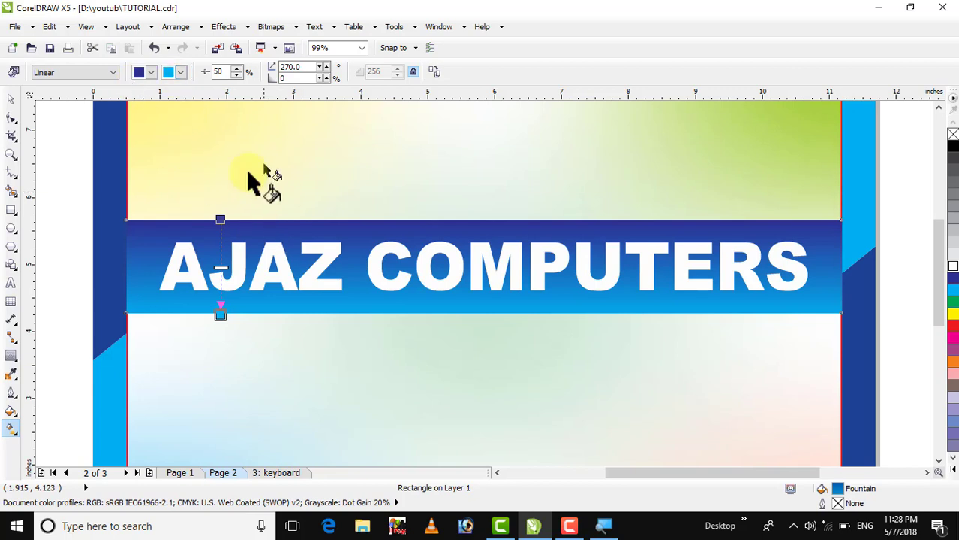
# Undo the last four colour changes to the band's linear fill.
pyautogui.click(12, 99)
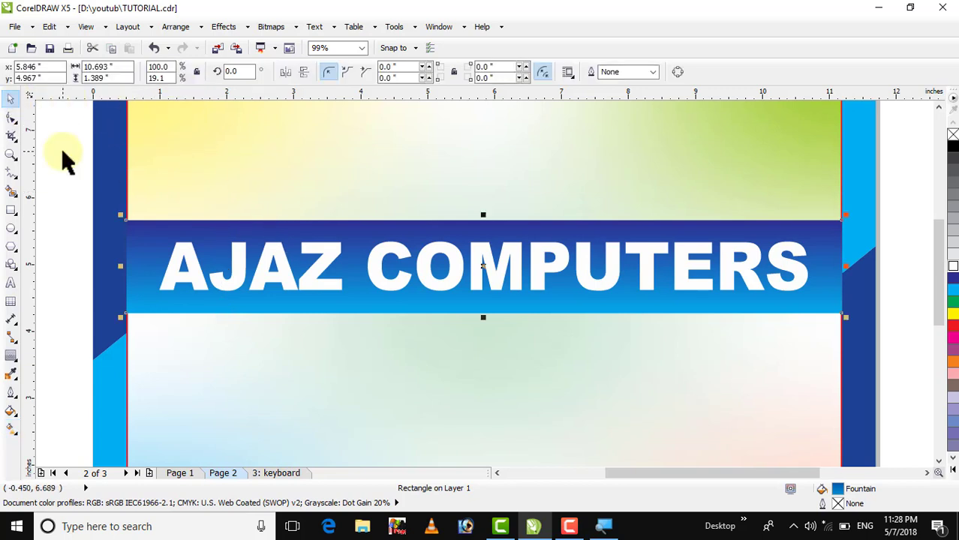
pyautogui.hotkey('ctrl', 'z')
pyautogui.hotkey('ctrl', 'z')
pyautogui.hotkey('ctrl', 'z')
pyautogui.hotkey('ctrl', 'z')
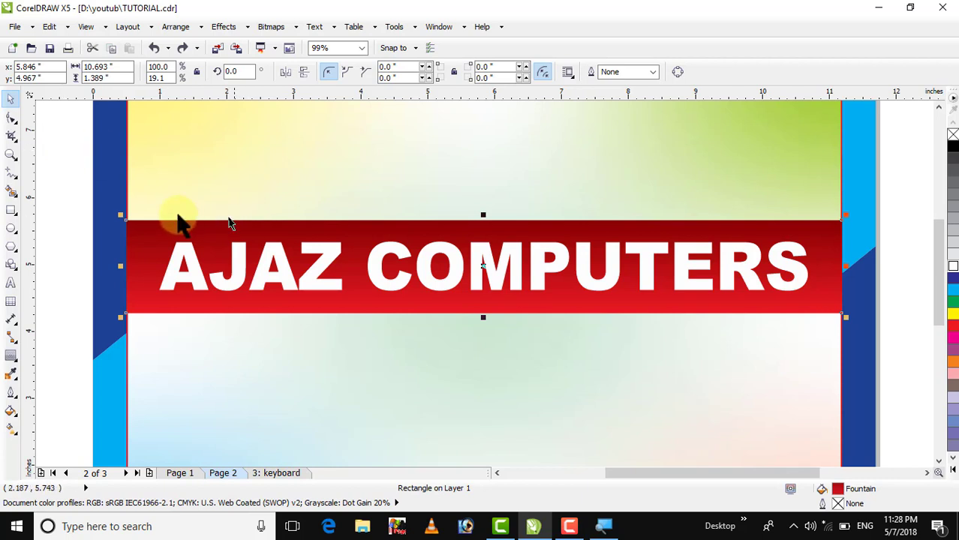
# Deselect the band and switch to Page 1 of the document.
pyautogui.click(74, 159)
pyautogui.hotkey('shift', 'F4')
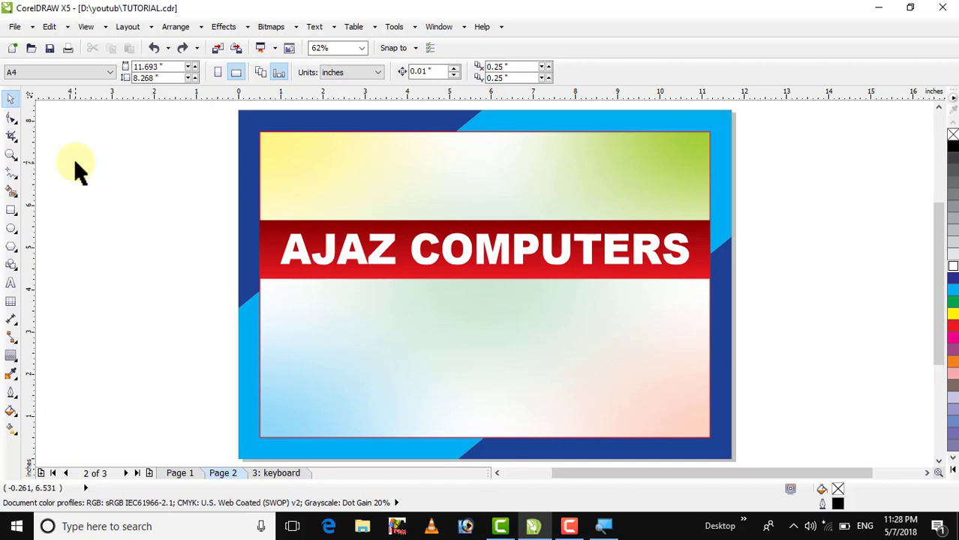
pyautogui.click(174, 472)
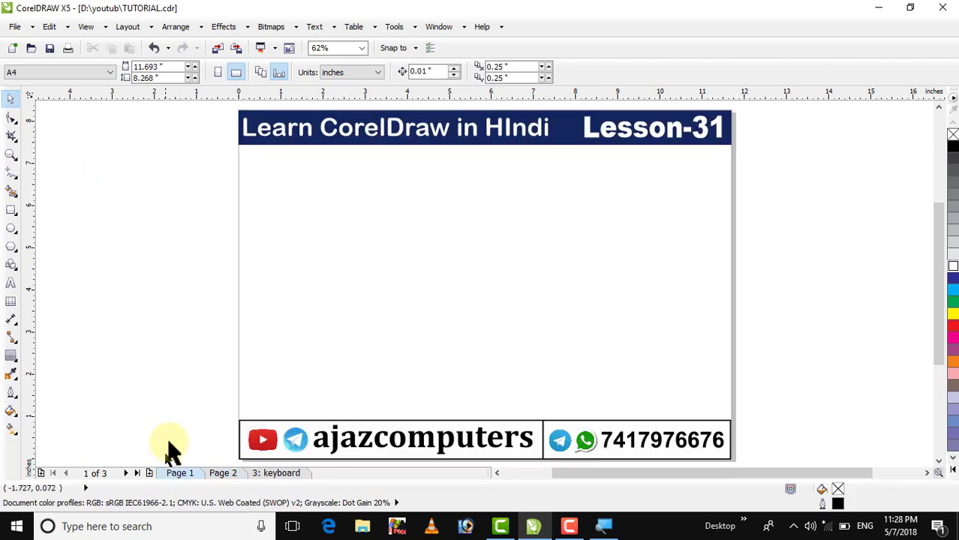